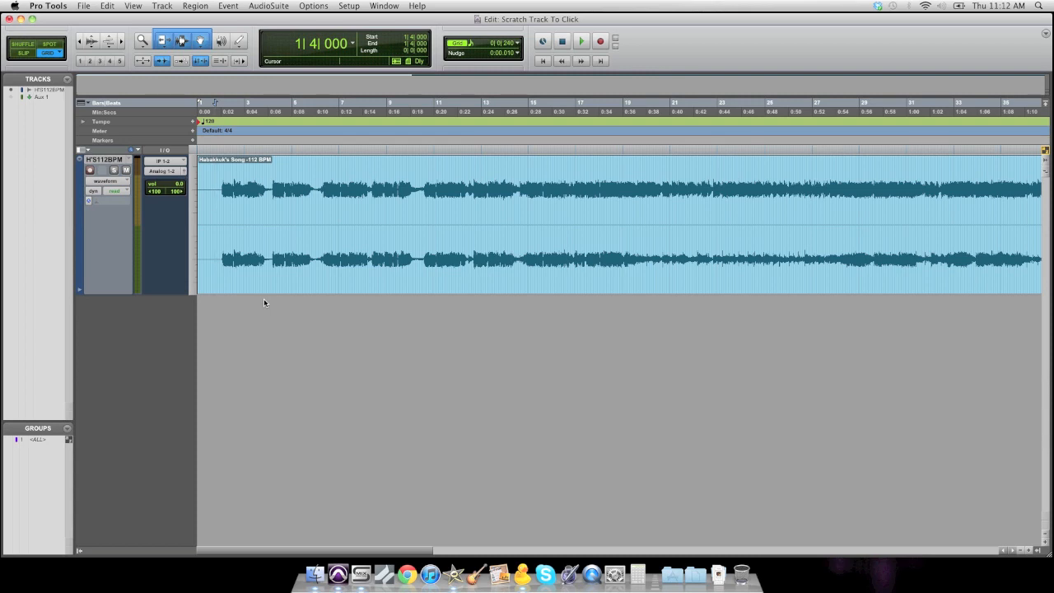
left_click(337, 289)
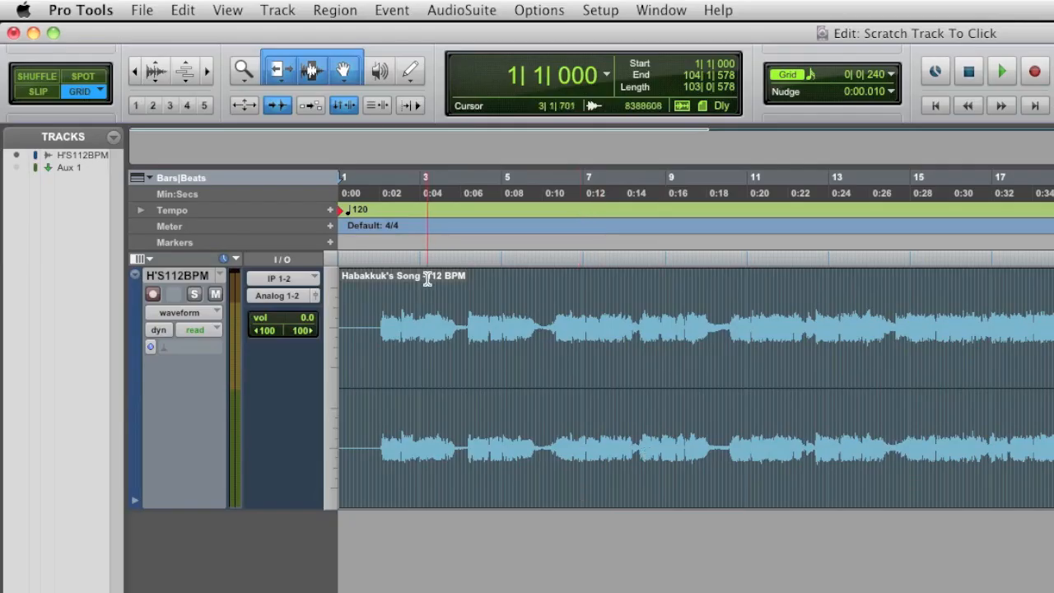
left_click(248, 161)
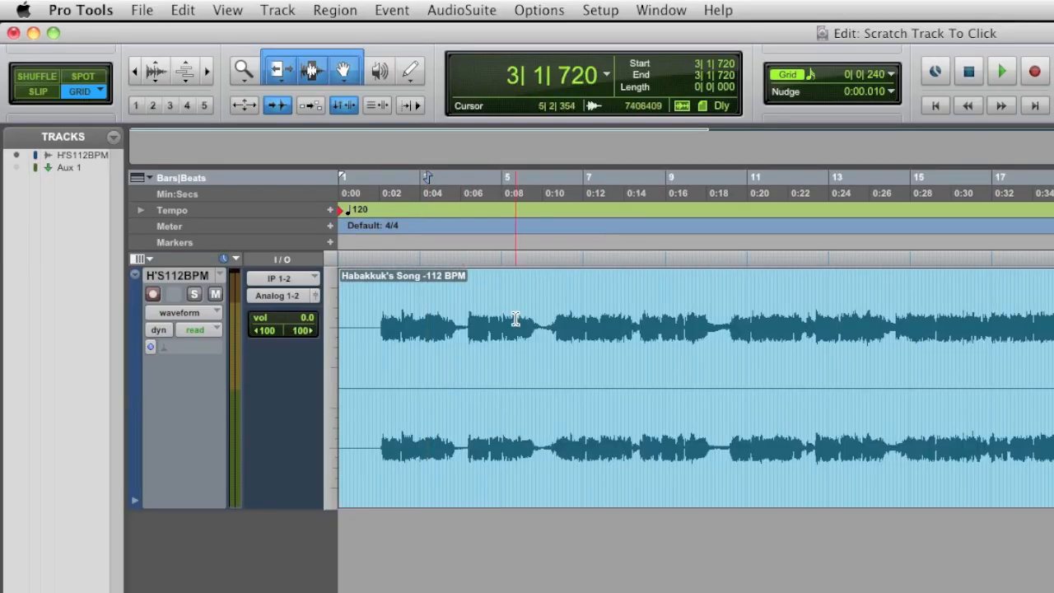
left_click(602, 459)
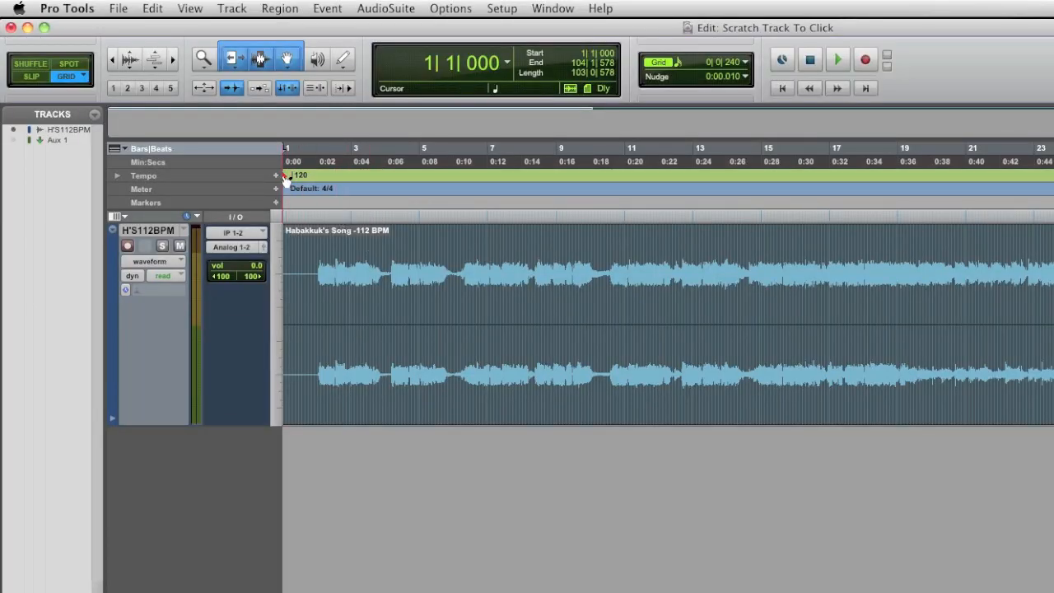
- Set the session tempo at bar 1 to 112 BPM
double_click(288, 177)
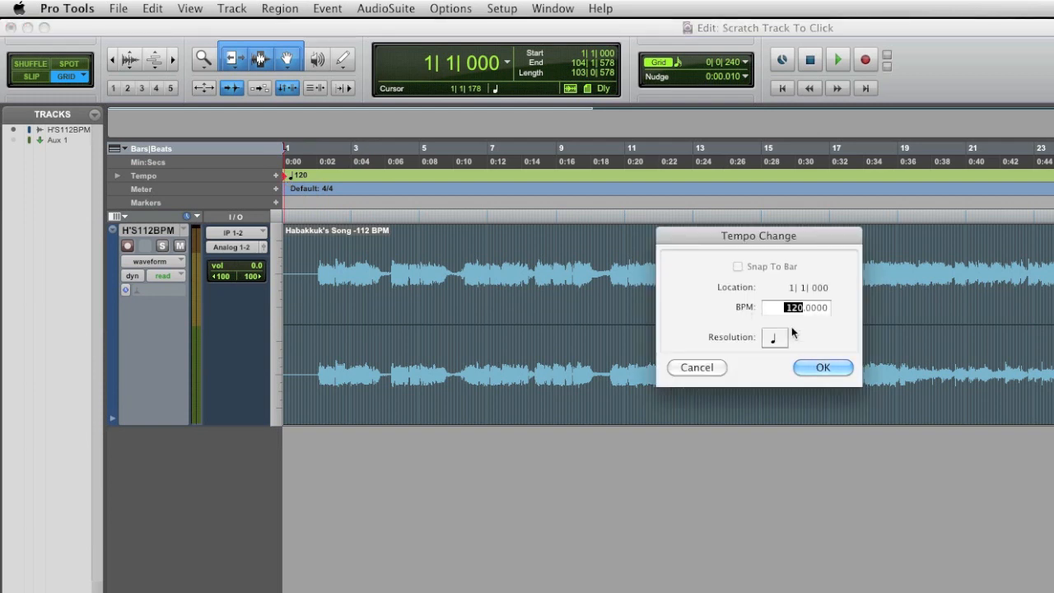
type("112")
key("Return")
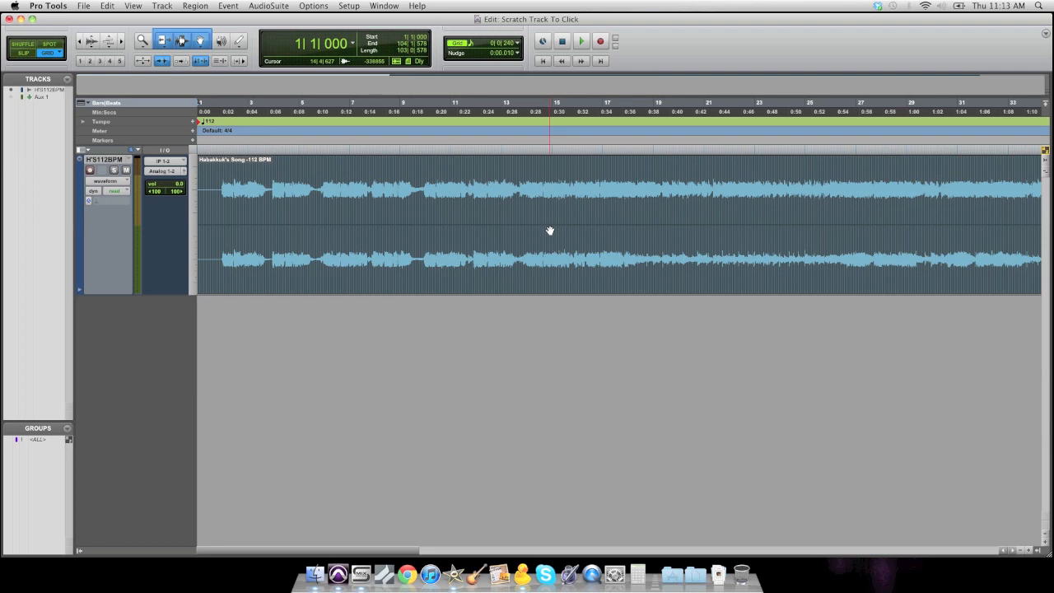
- Create a click track for the session
key("t")
key("t")
key("t")
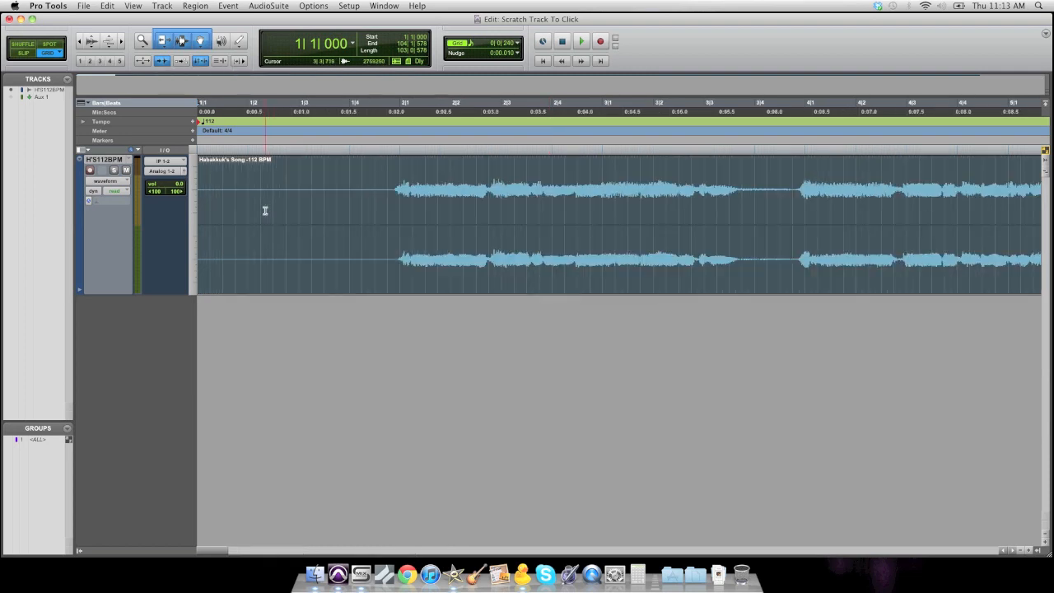
left_click(398, 172)
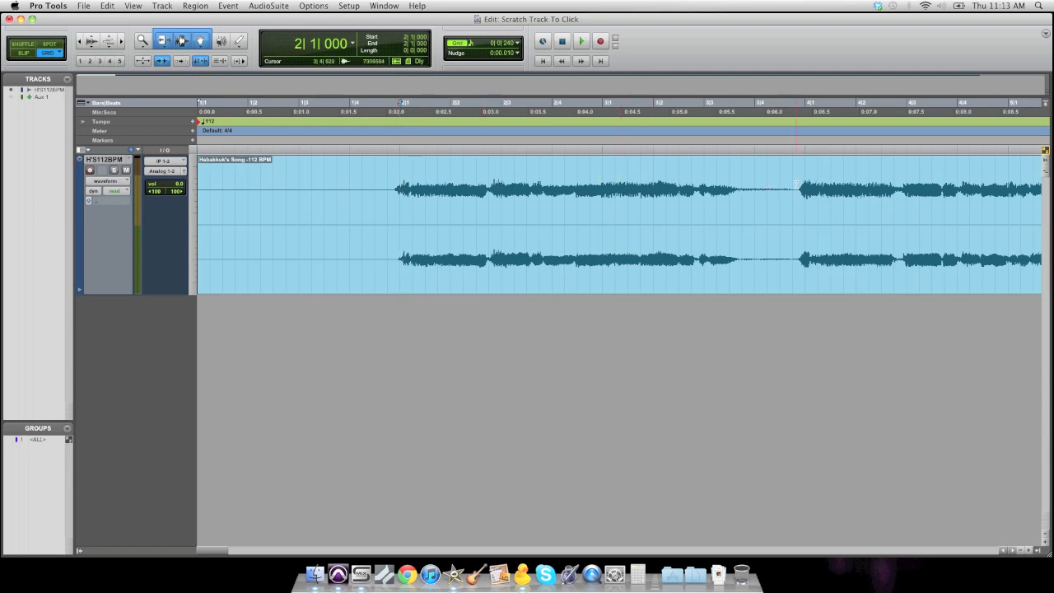
left_click(801, 183)
left_click(398, 172)
left_click(162, 6)
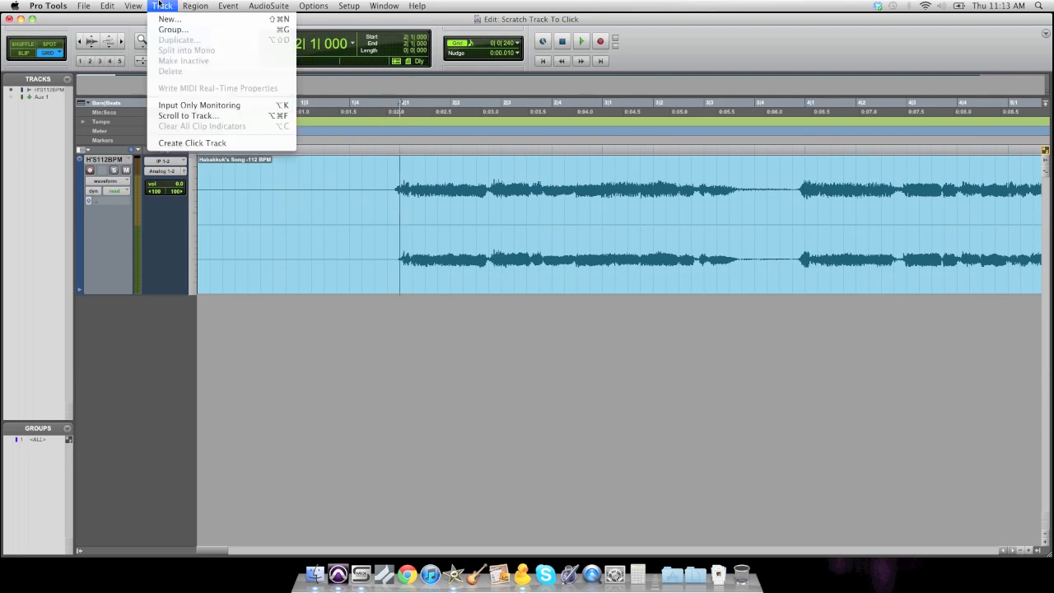
left_click(217, 143)
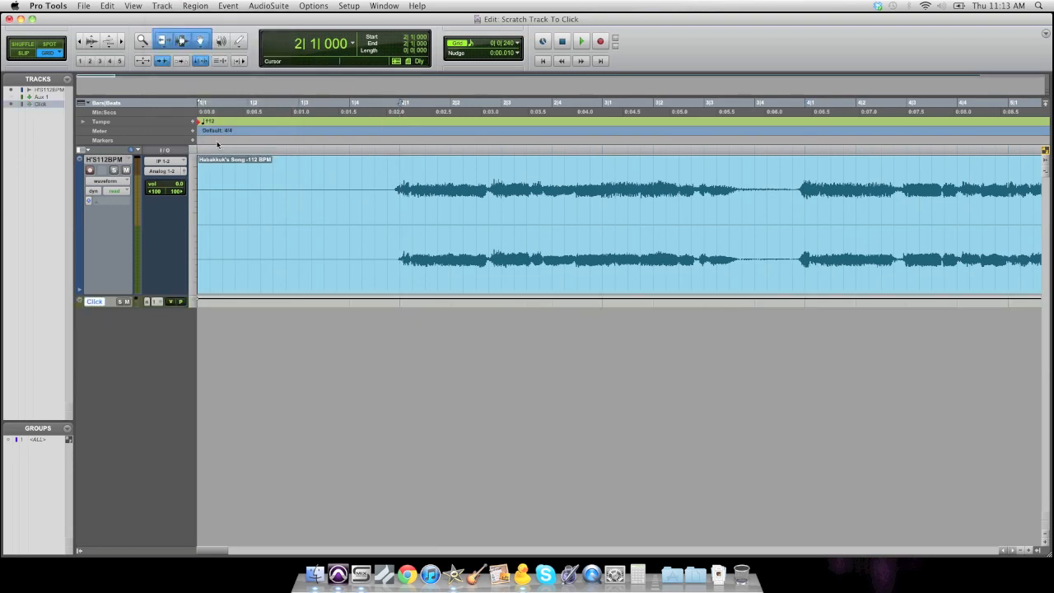
- Play back the song against the click to check how its beats line up with the grid
key("Return")
key("space")
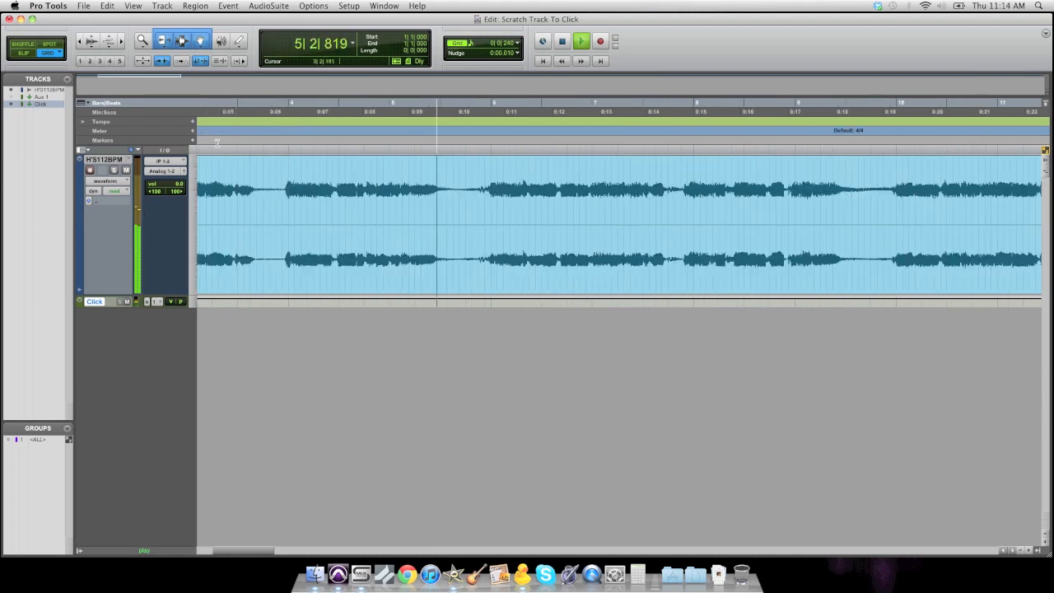
key("space")
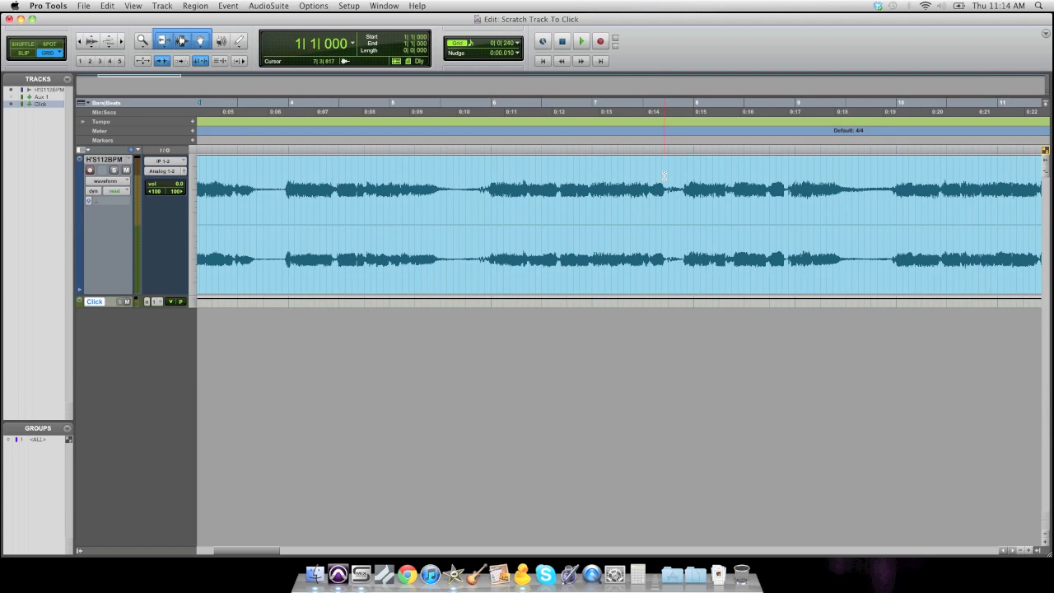
left_click(460, 179)
left_click(869, 181)
key("space")
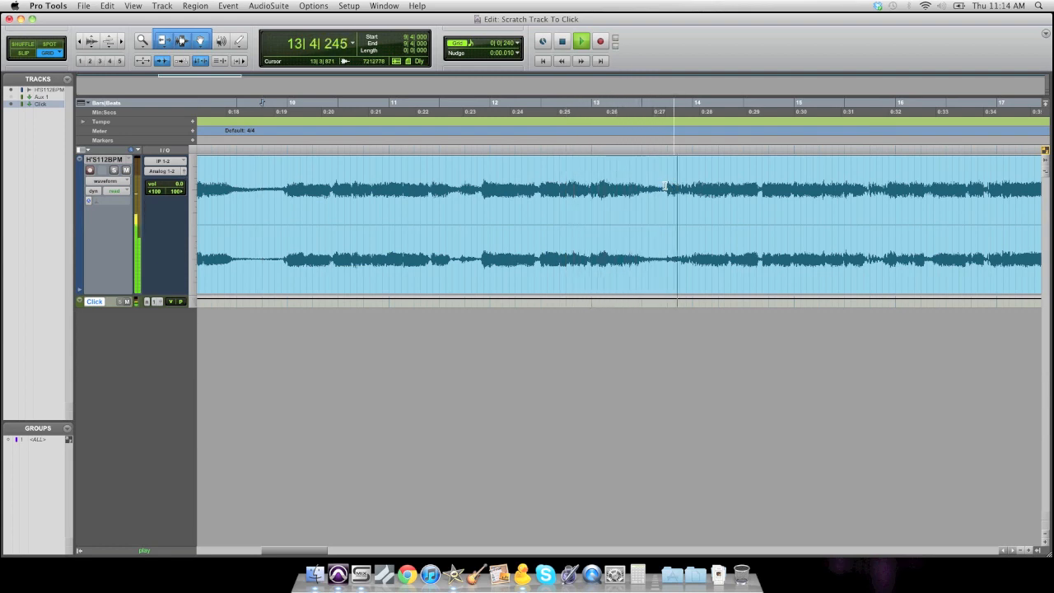
key("space")
left_click_drag(401, 188, 573, 186)
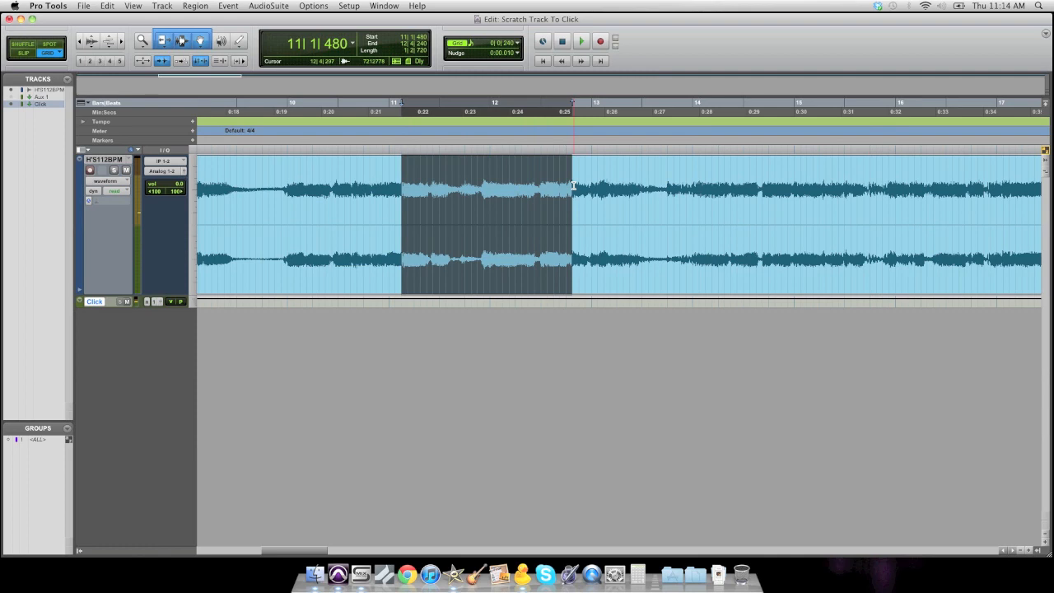
left_click_drag(690, 185, 723, 186)
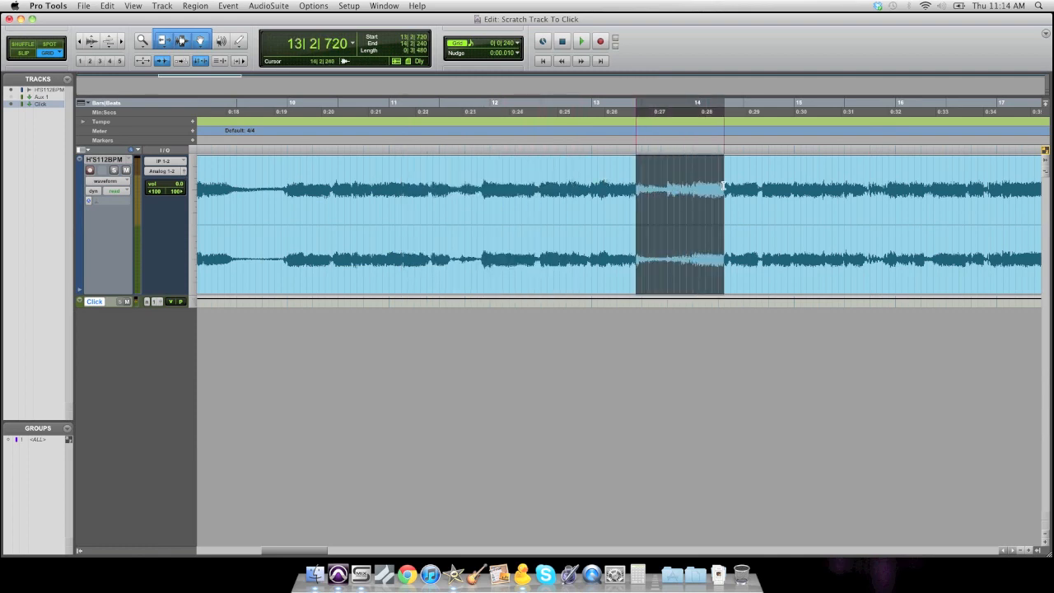
left_click(479, 185)
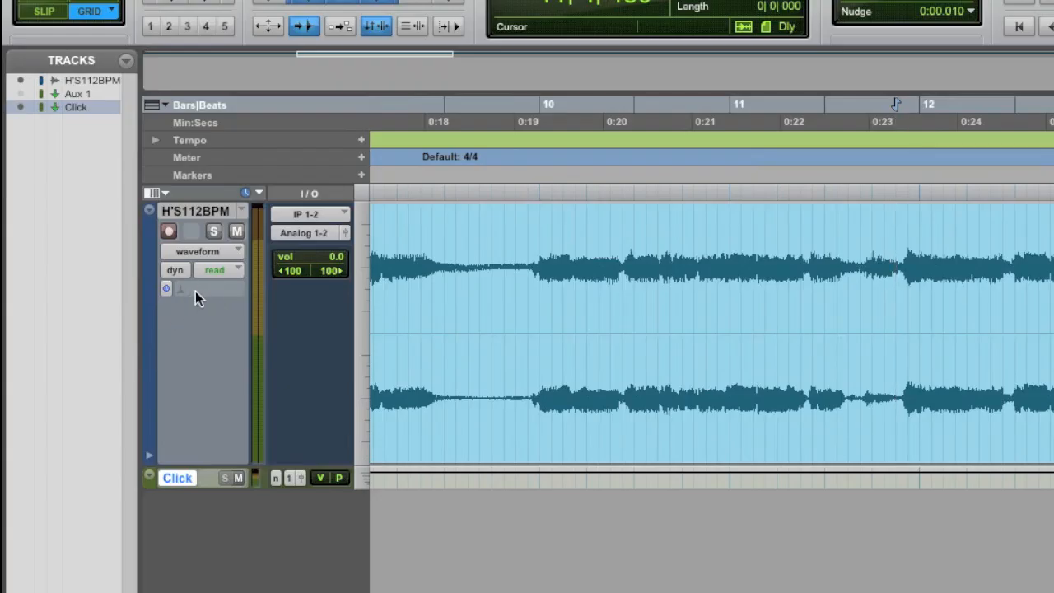
- Enable Polyphonic Elastic Audio on the scratch track and switch its view to analysis
left_click(200, 290)
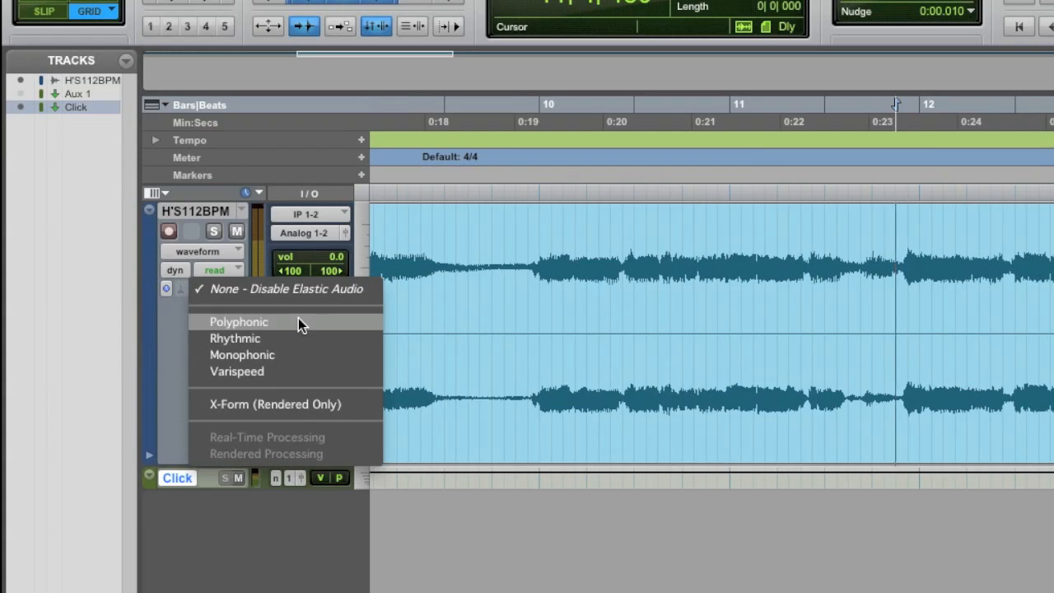
left_click(298, 322)
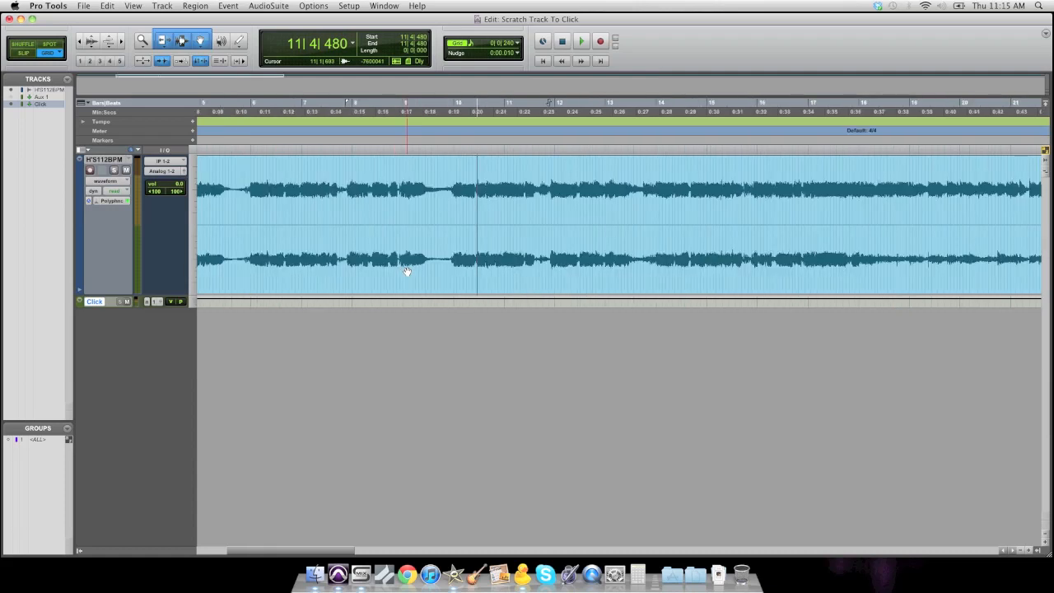
key("super+bracketleft")
key("super+bracketleft")
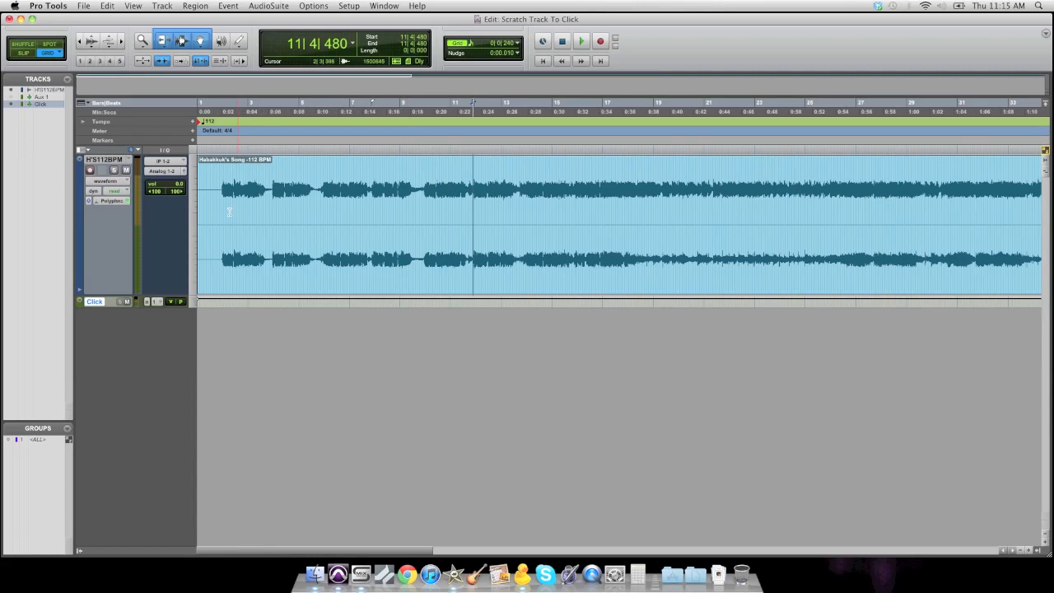
left_click(119, 181)
left_click(108, 163)
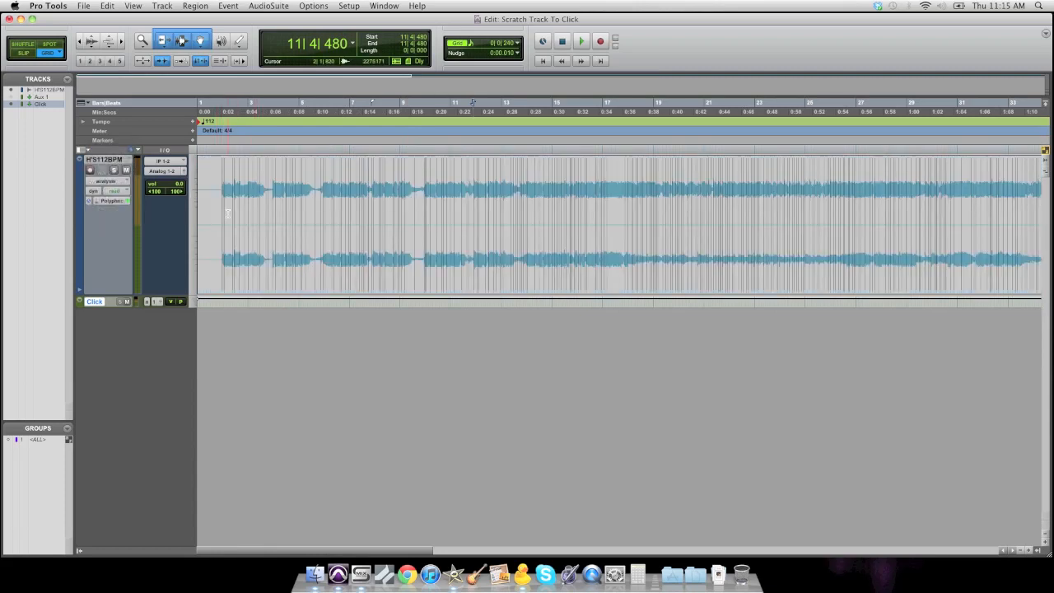
- Switch the scratch track's view to warp
key("super+bracketright")
key("super+bracketright")
scroll(352, 229, "left", 10)
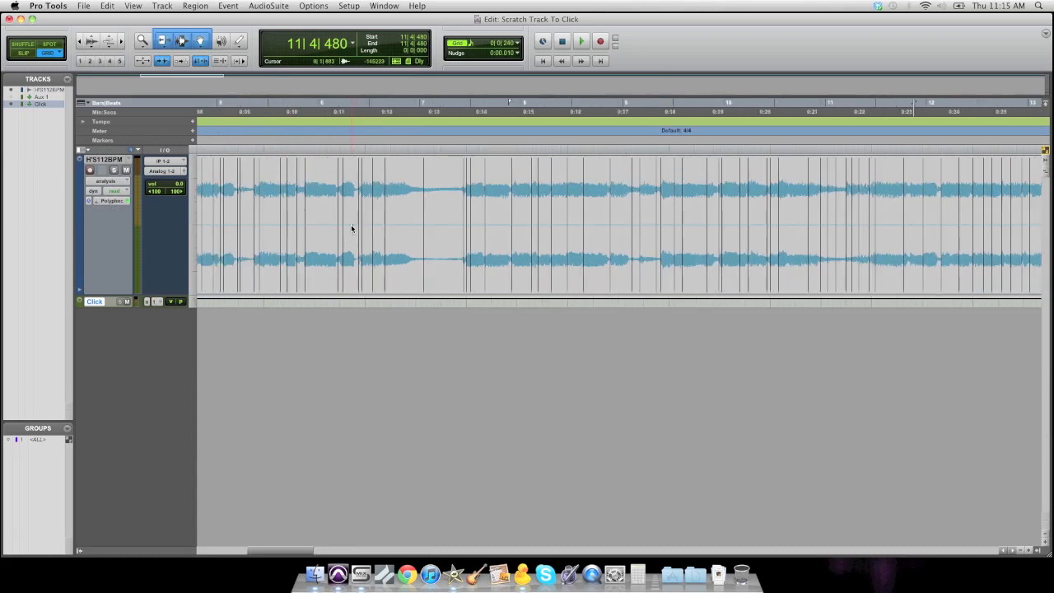
key("super+bracketright")
key("super+bracketright")
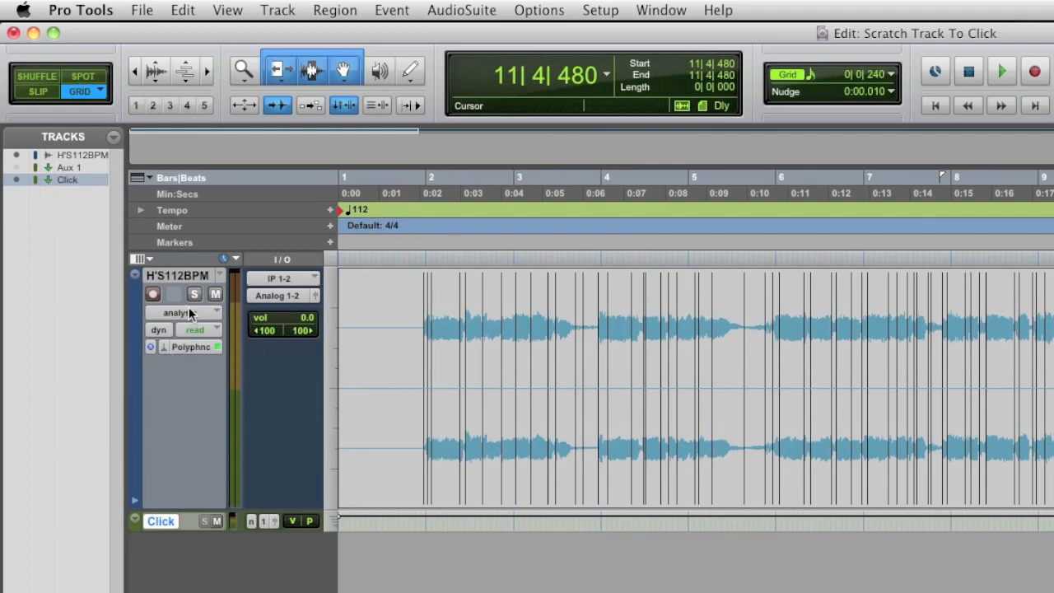
left_click(189, 313)
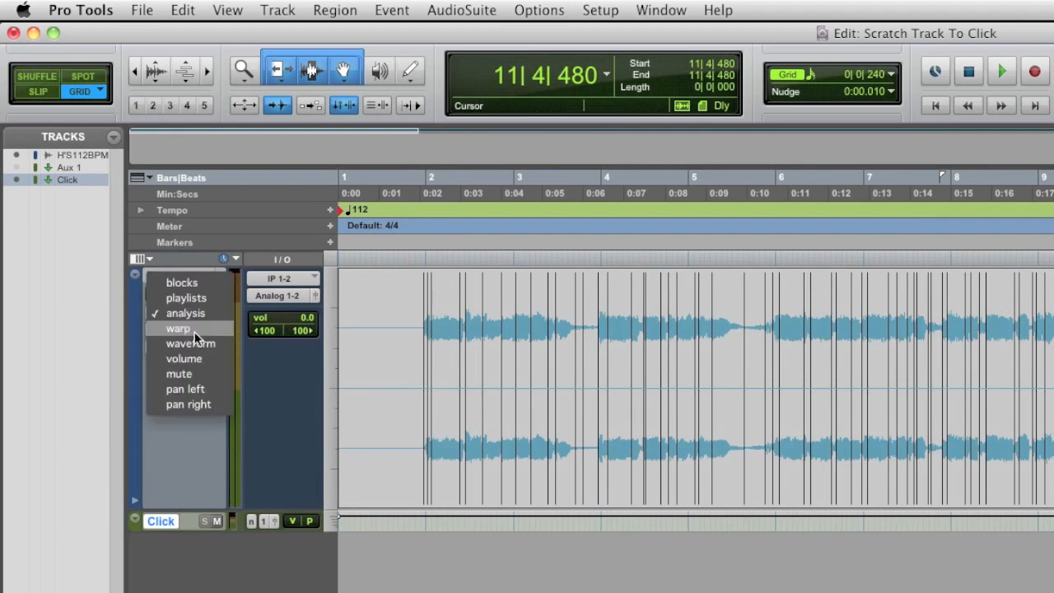
left_click(195, 331)
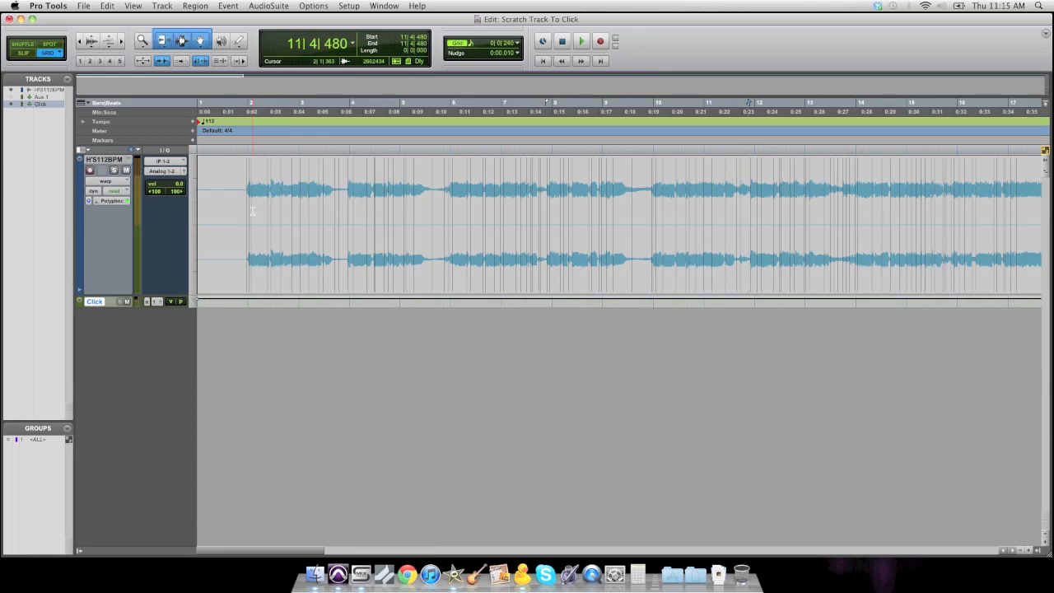
- Play back the section around bar 7 to locate the beat that drifts from the click
left_click(250, 209)
key("t")
key("t")
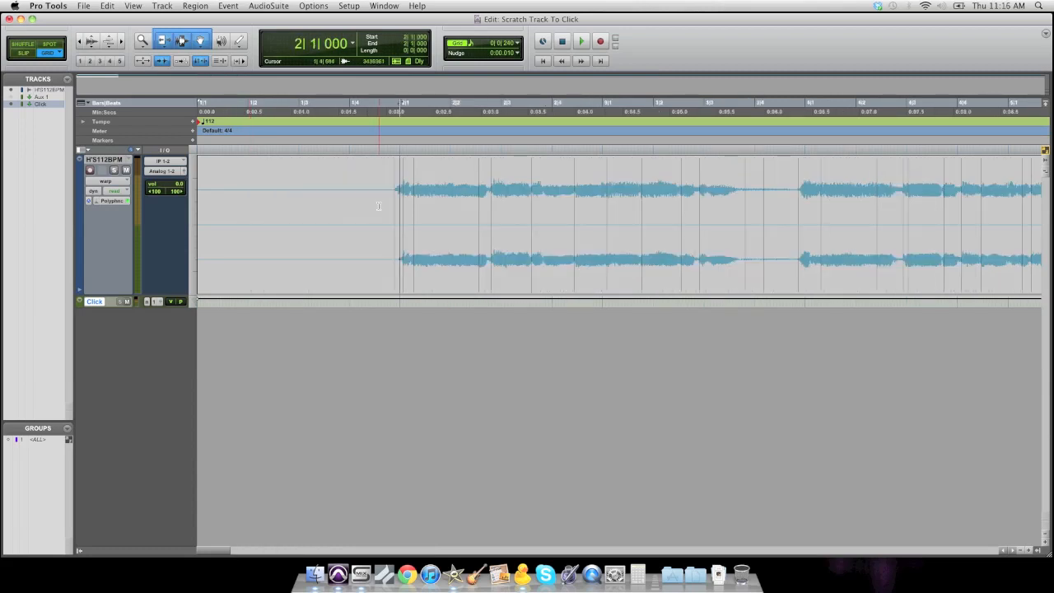
left_click(379, 206)
key("space")
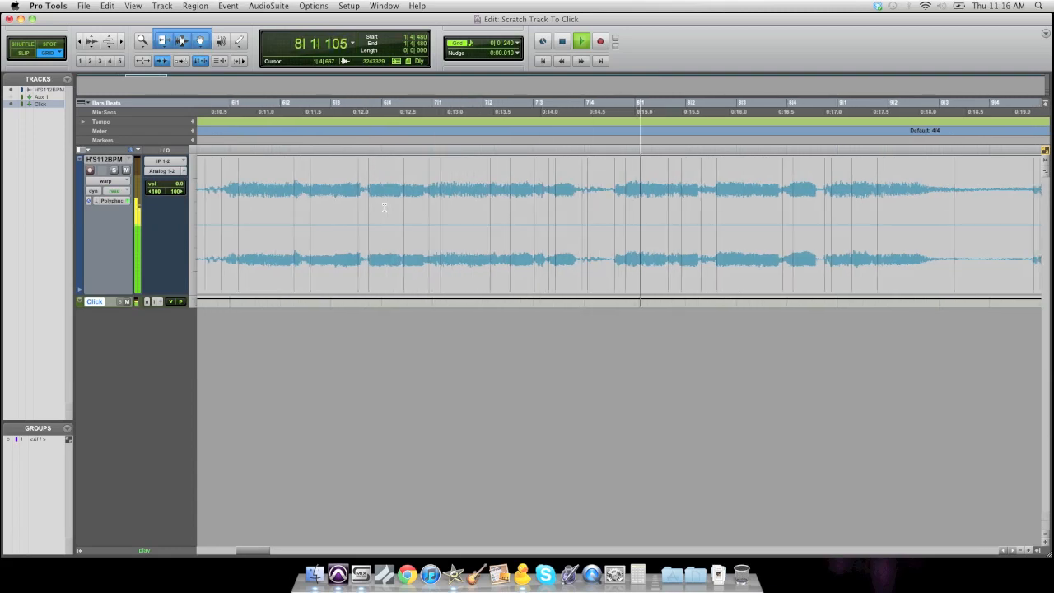
key("space")
left_click(434, 198)
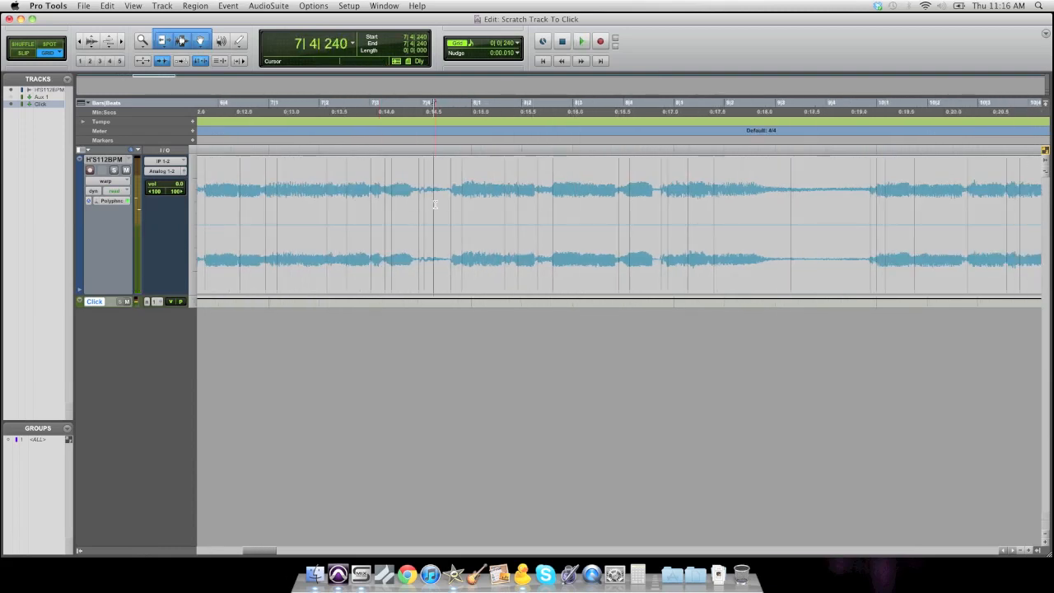
left_click(412, 183)
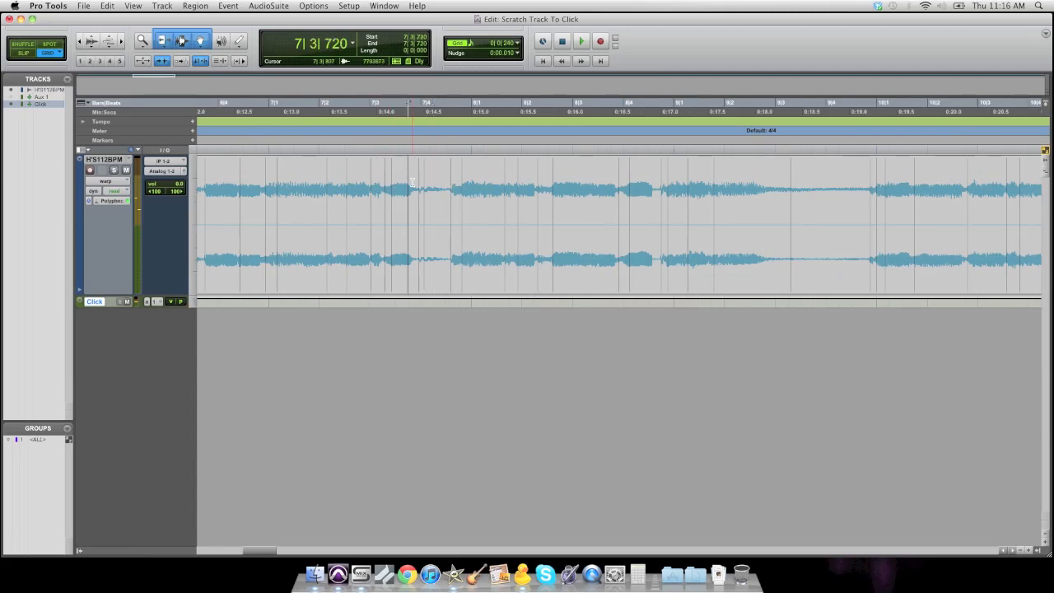
key("space")
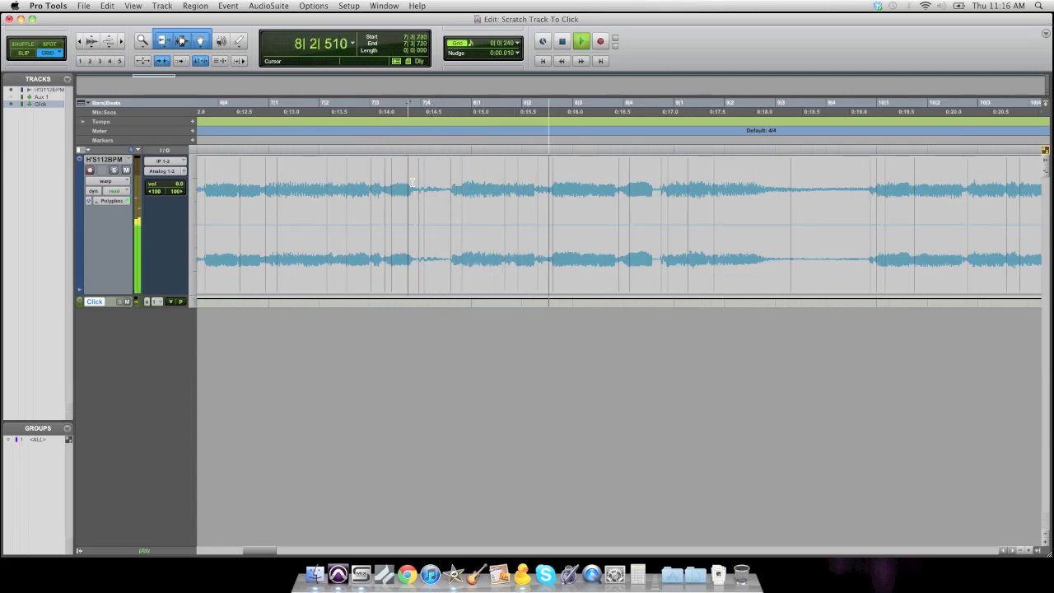
key("space")
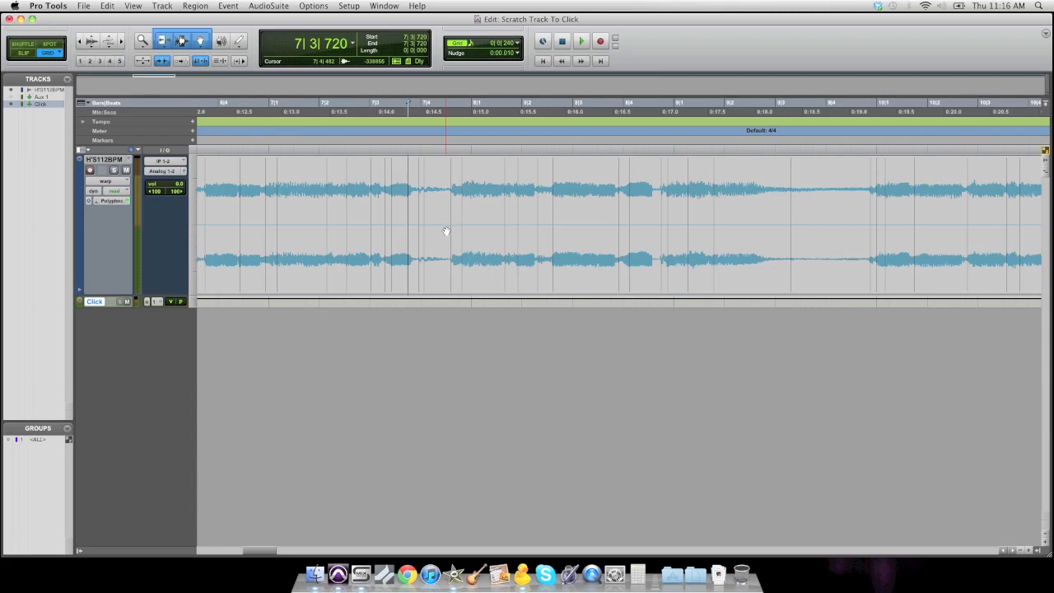
left_click_drag(452, 252, 469, 254)
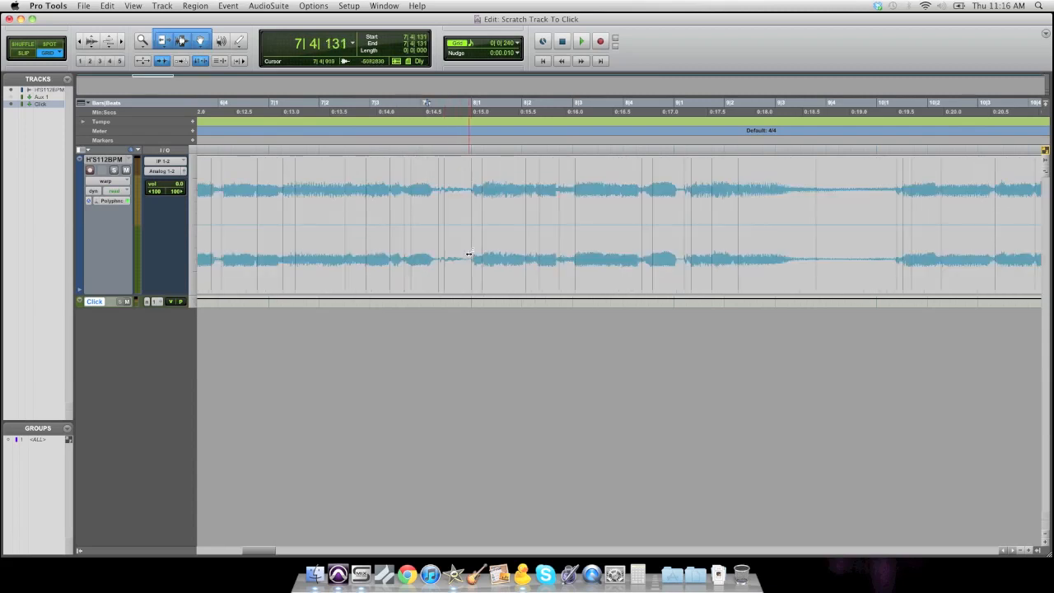
key("super+z")
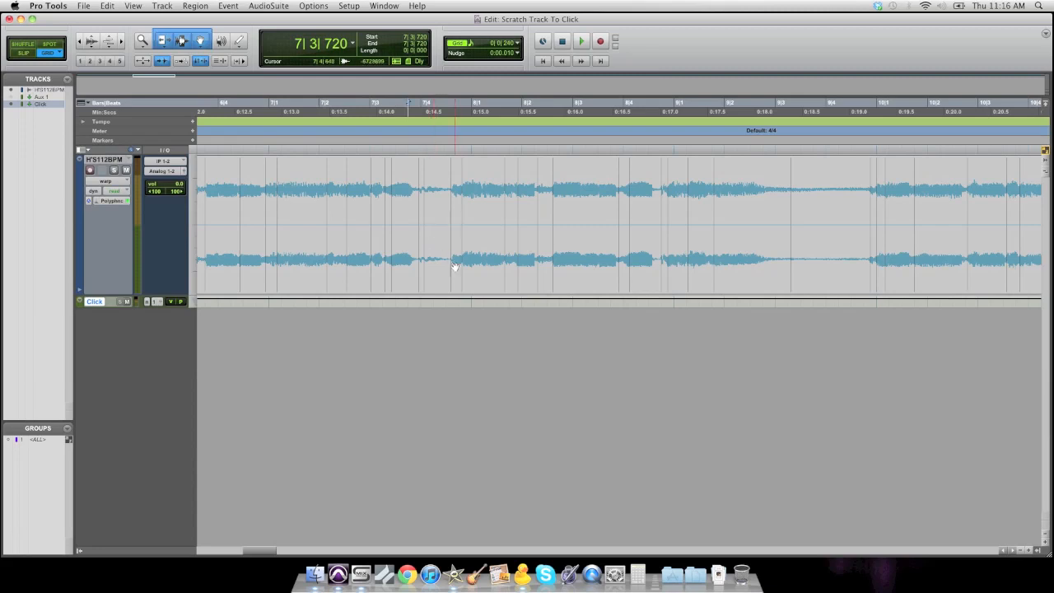
left_click_drag(450, 264, 455, 264)
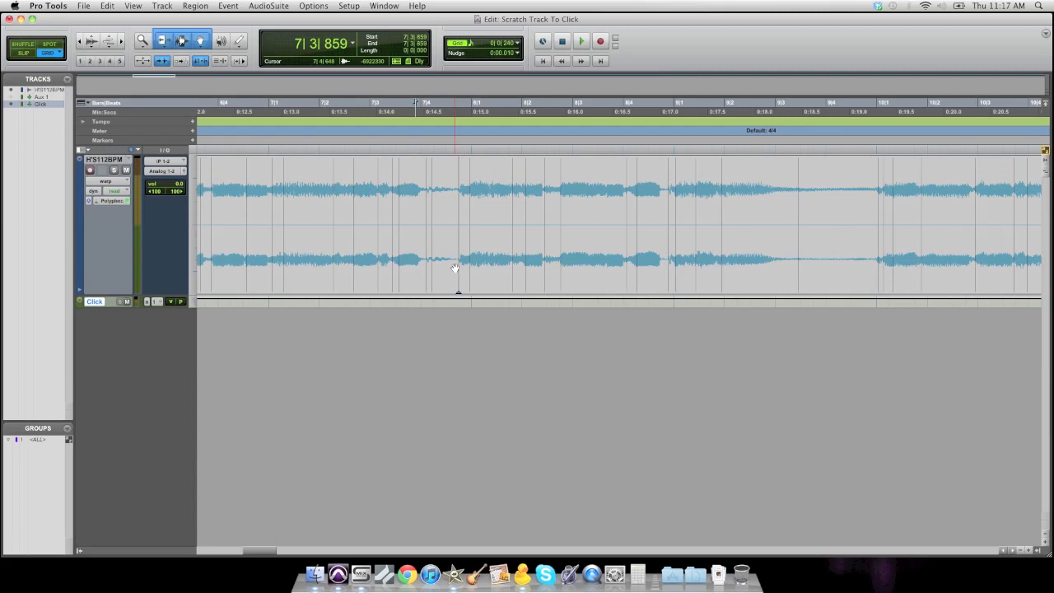
key("super+z")
- Add warp markers around the beat near bar 7|4 and adjust one in Slip mode, removing the extra marker
left_click(451, 263, "shift")
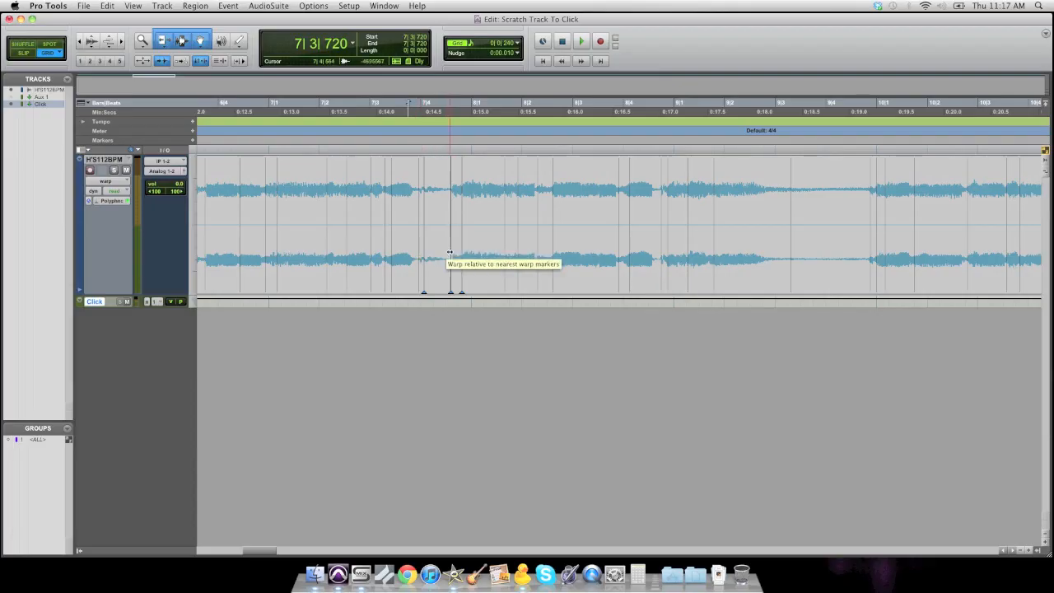
key("F2")
mouse_move(449, 252)
left_mouse_down()
mouse_move(436, 252)
mouse_move(448, 254)
left_mouse_up()
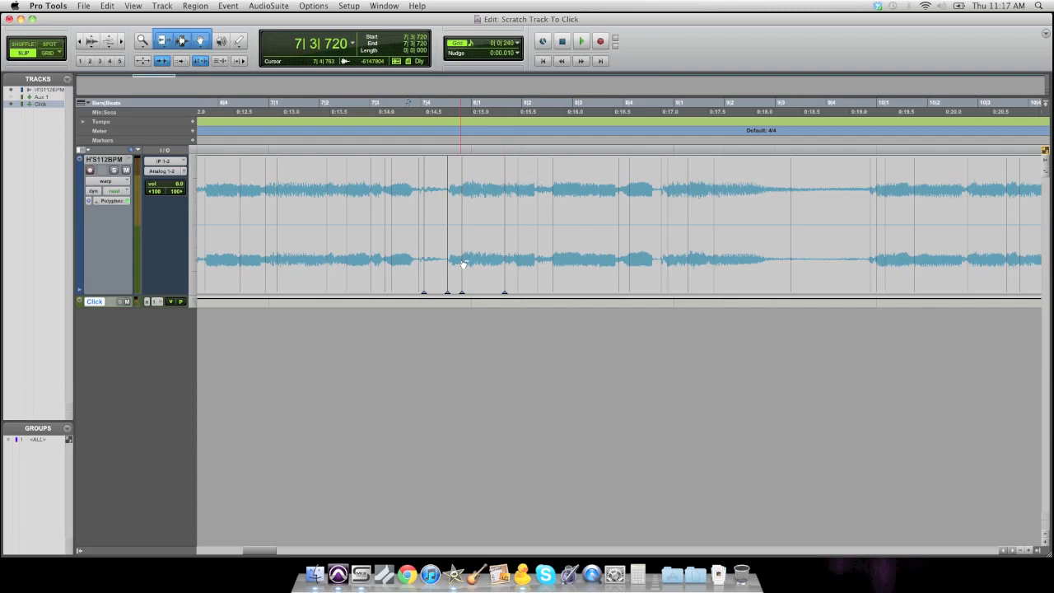
left_click(462, 262, "alt")
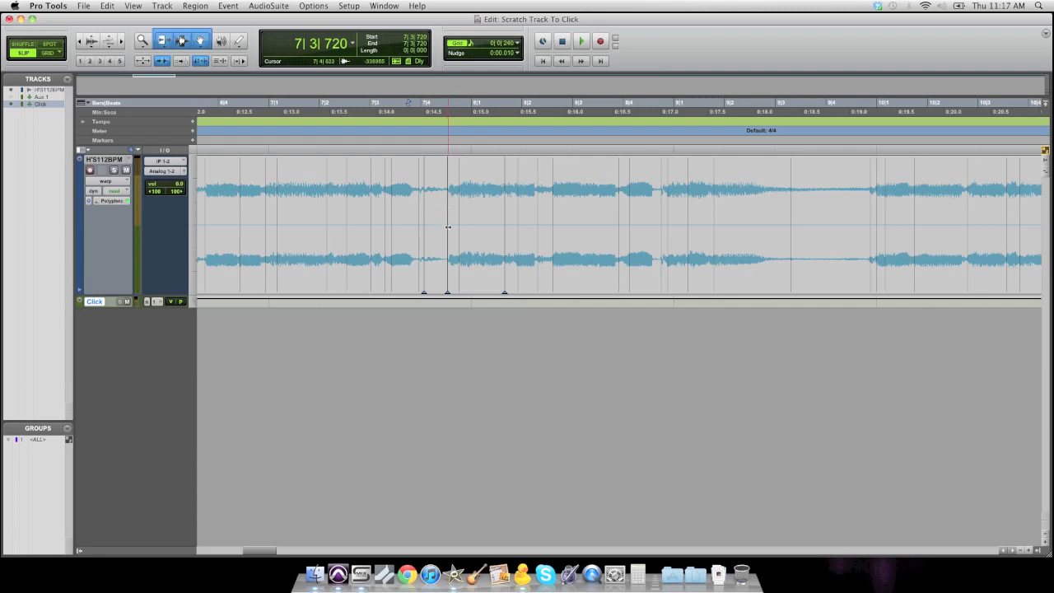
- Switch to Grid mode and move the warp marker near 7|4 so it snaps to the grid, checking with playback
key("F4")
left_click(374, 194)
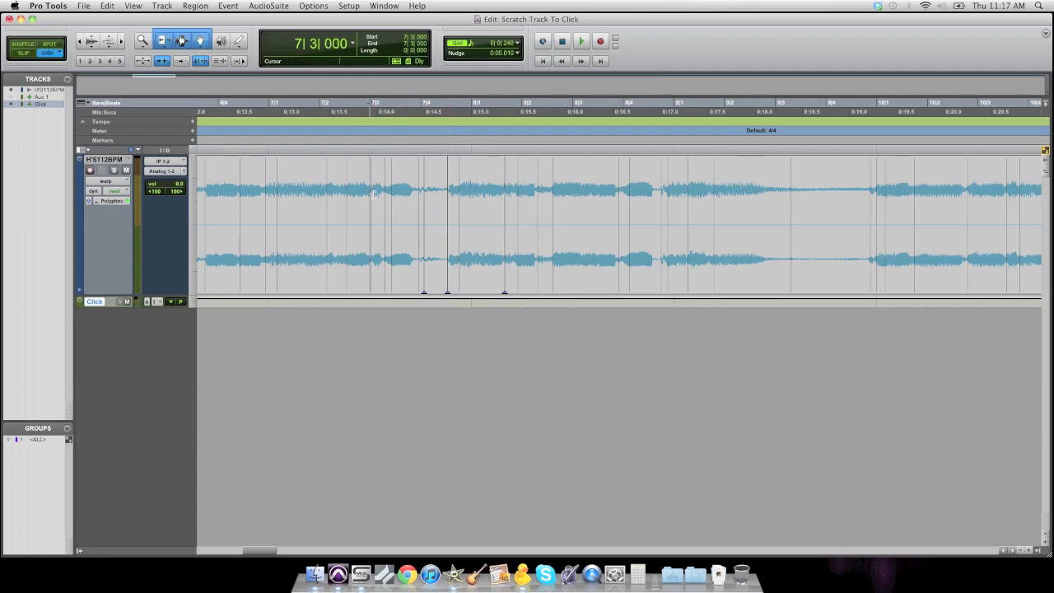
key("space")
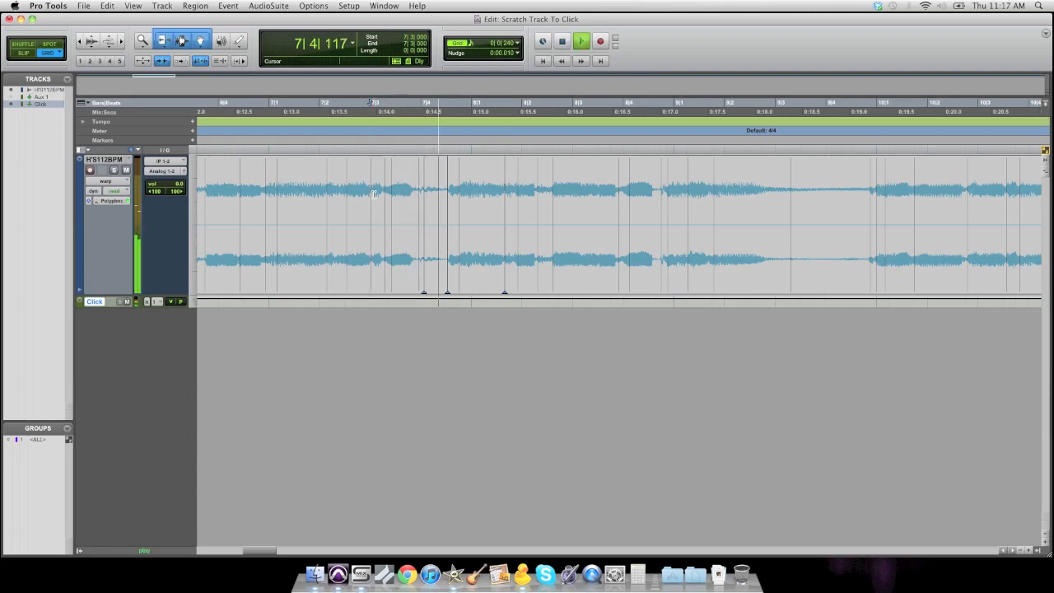
key("space")
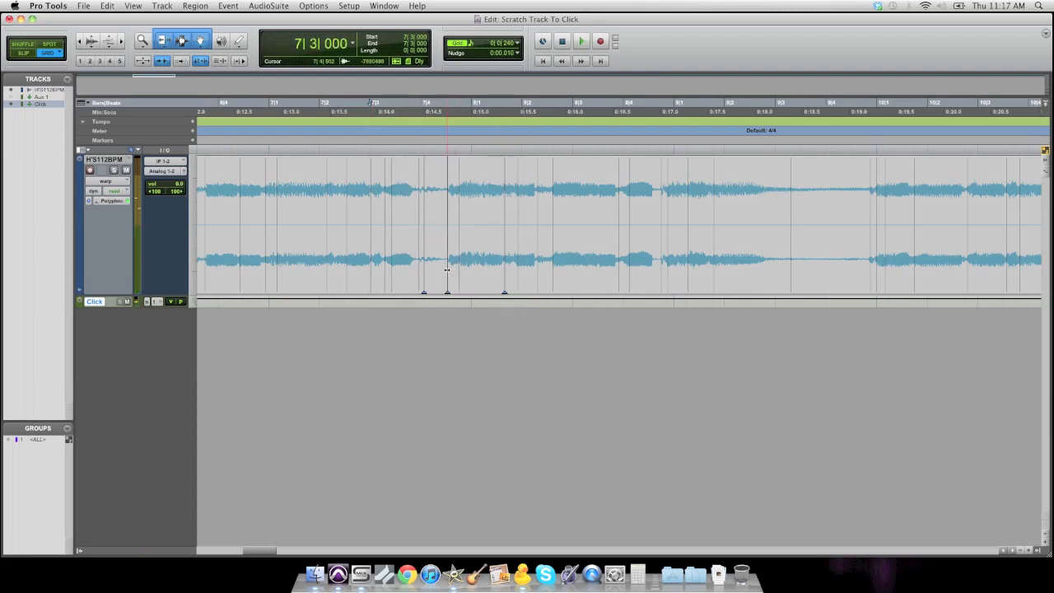
left_click_drag(448, 268, 453, 268)
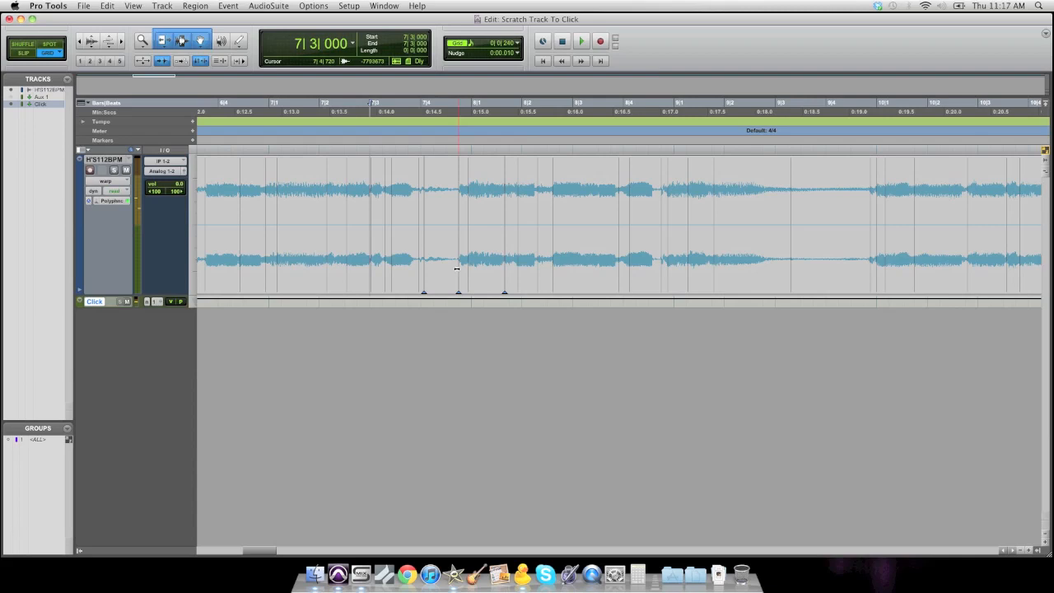
- Play back from bar 7, shift that warp marker slightly earlier on the grid, and play back again to check
left_click(267, 180)
key("space")
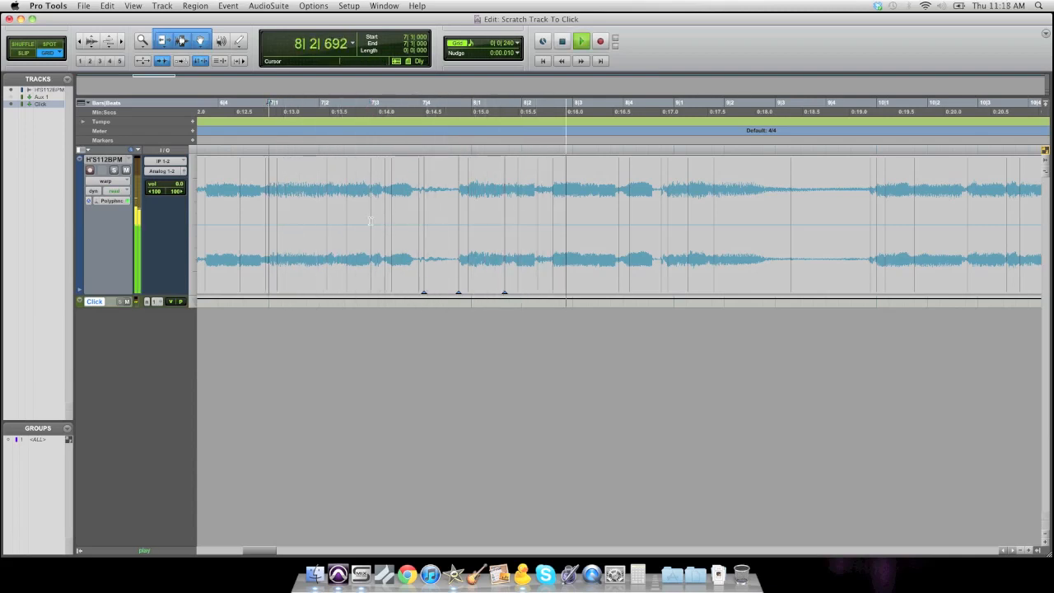
key("space")
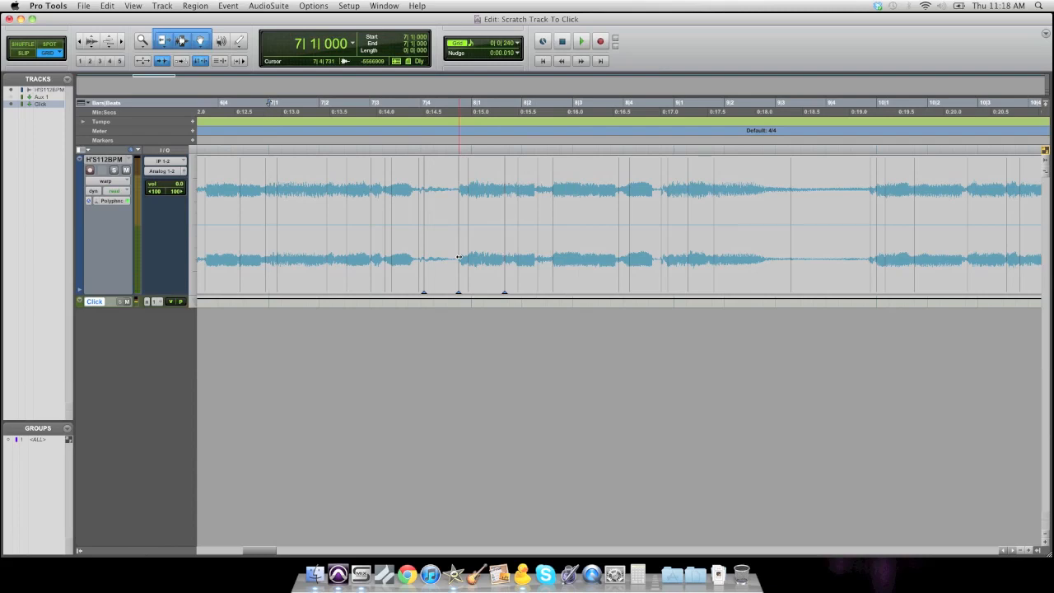
left_click_drag(458, 257, 452, 256)
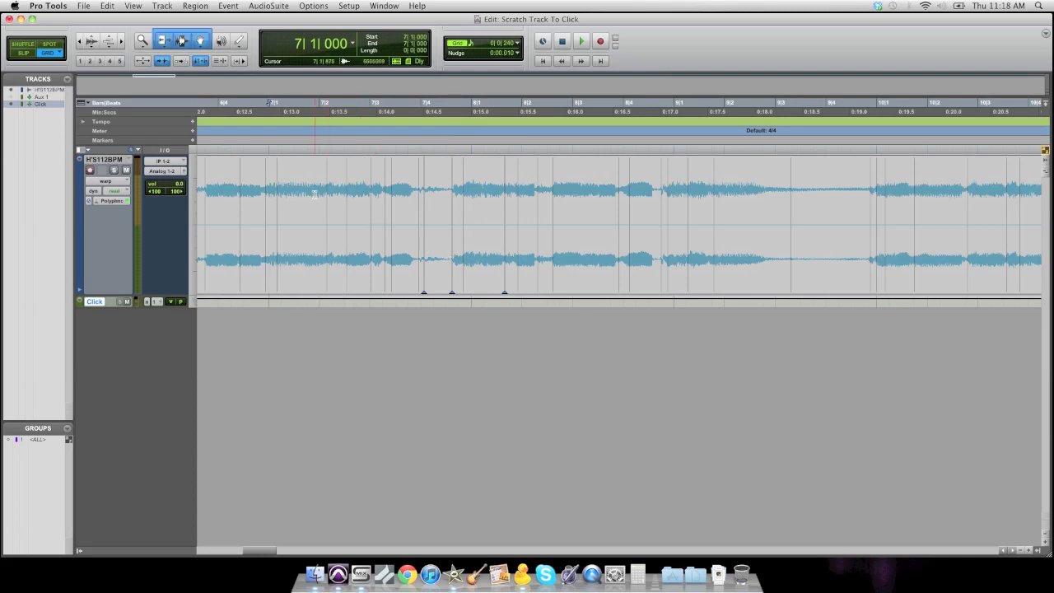
key("space")
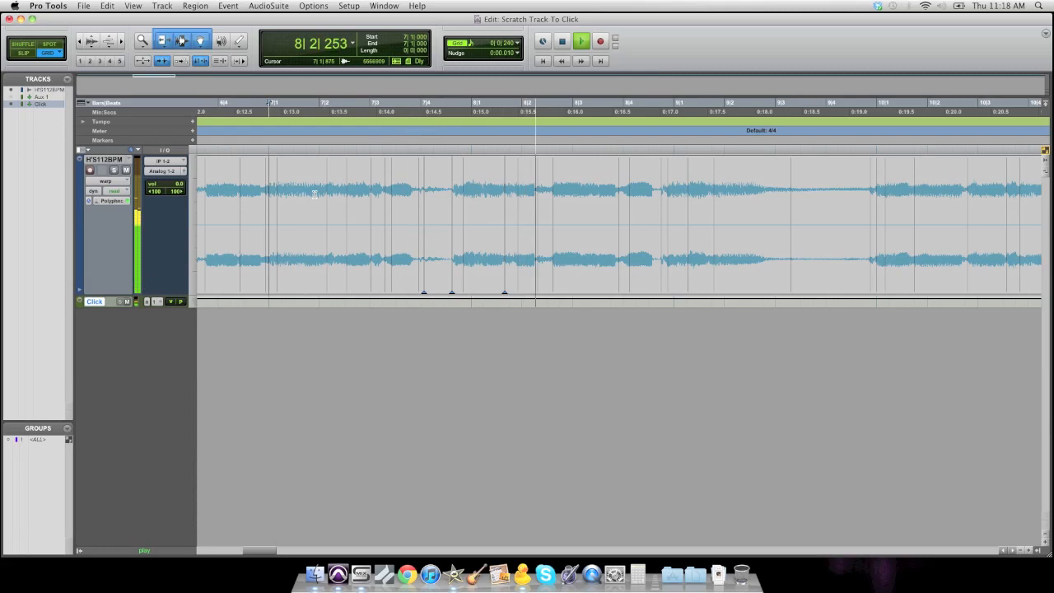
key("space")
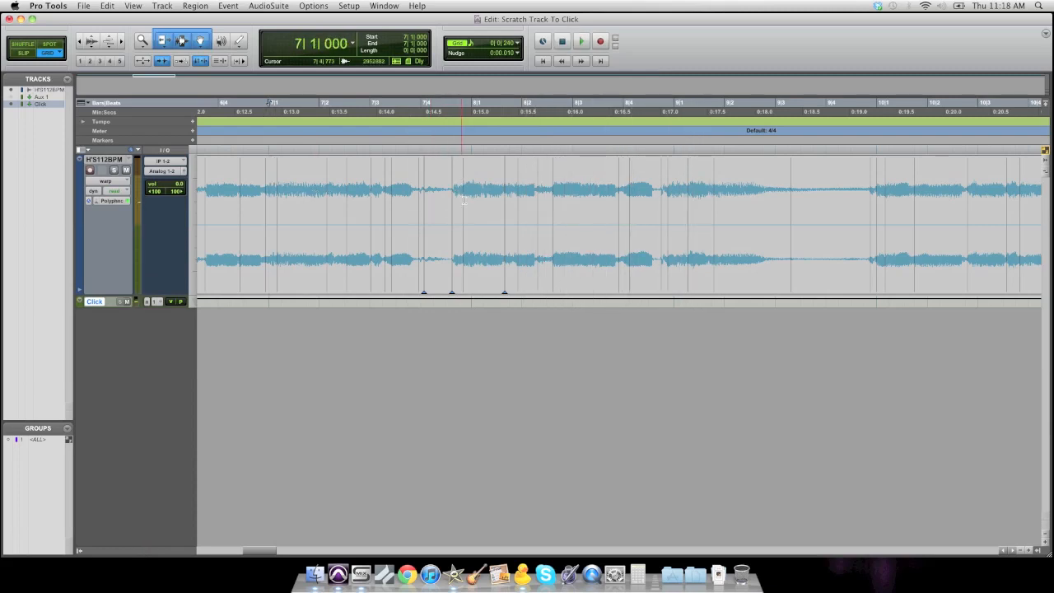
- Play back bars 8 to 11 to locate the next beat that drifts from the click
left_click(496, 198)
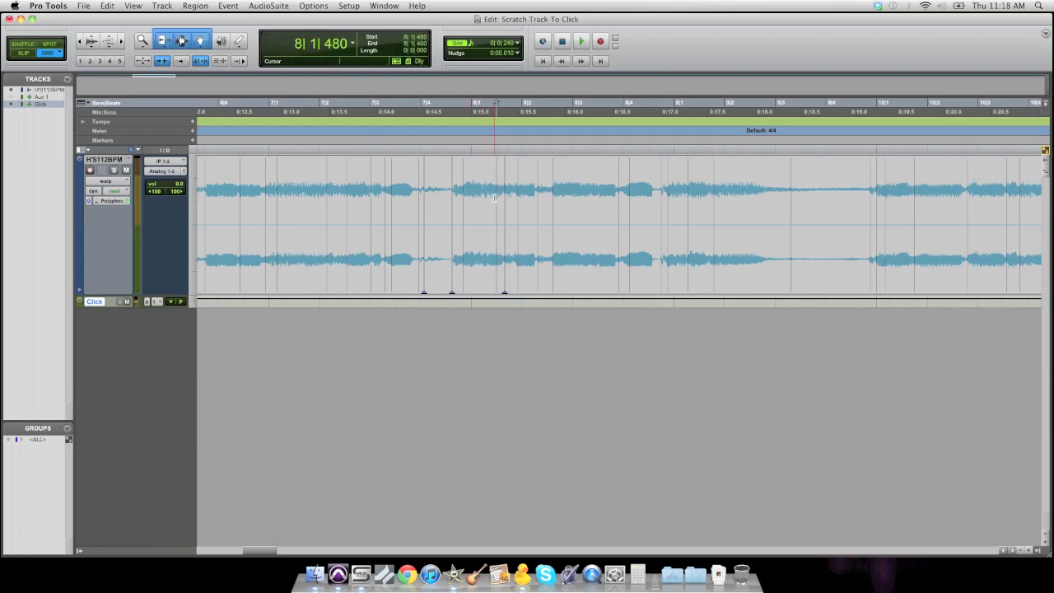
key("space")
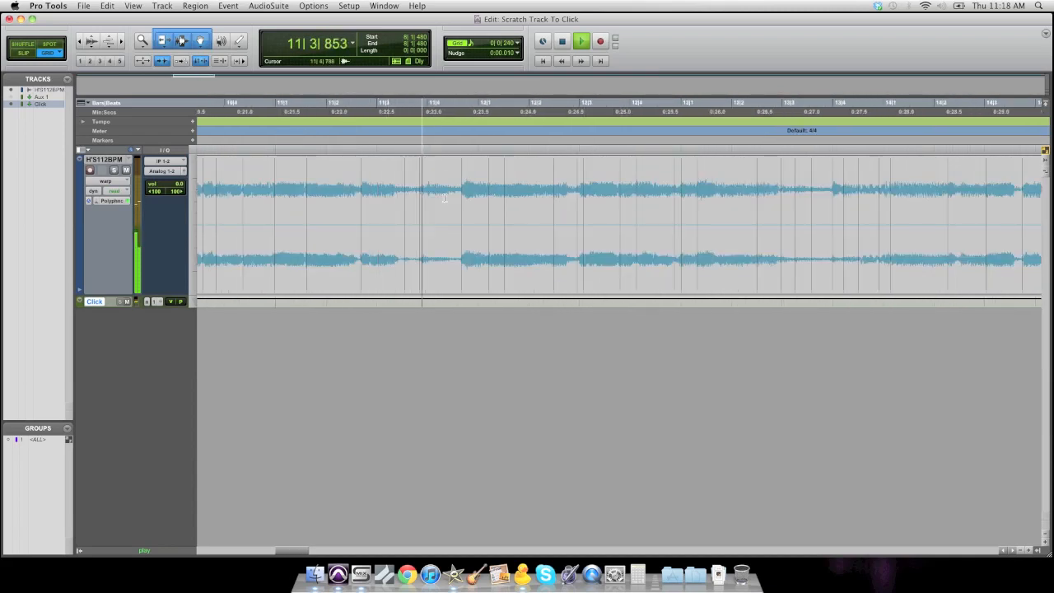
key("space")
left_click(226, 182)
left_click(215, 180)
key("space")
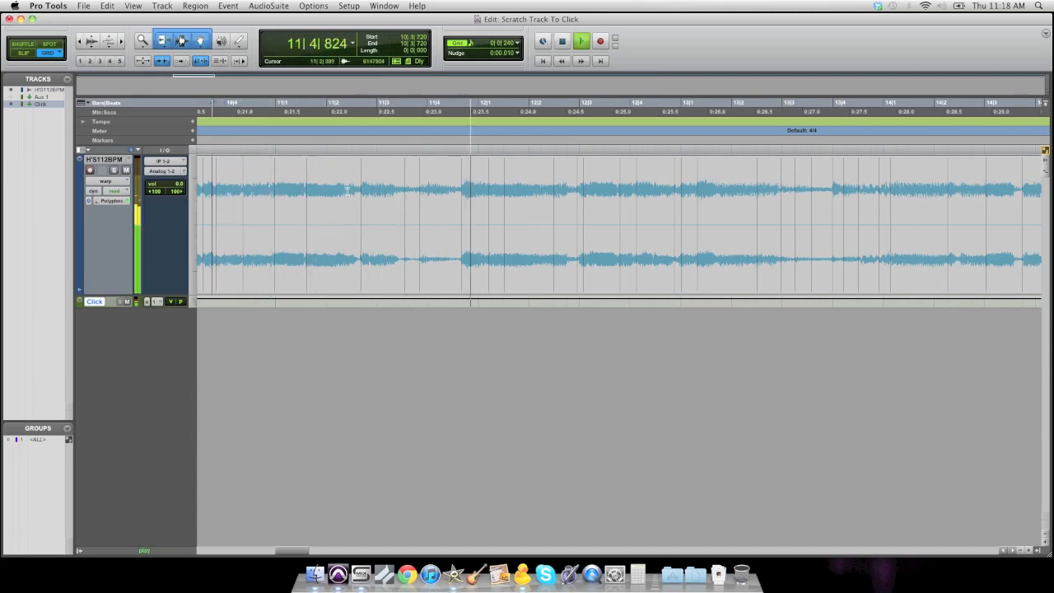
key("space")
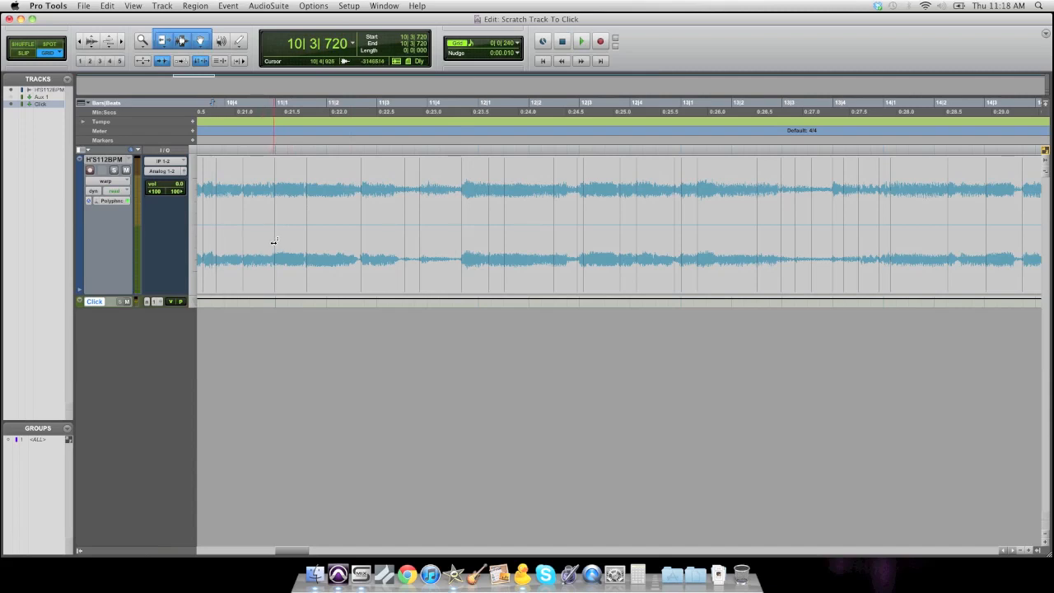
key("space")
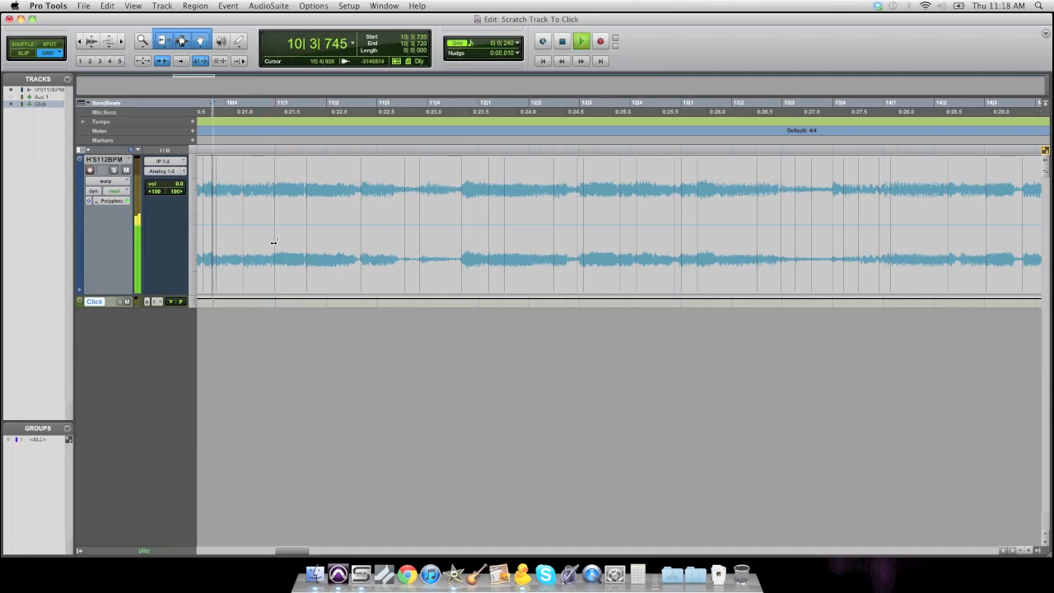
key("space")
- Add warp markers around the beat between 11|2 and 11|3, nudge the middle one slightly later, and play back
left_click(360, 257, "shift")
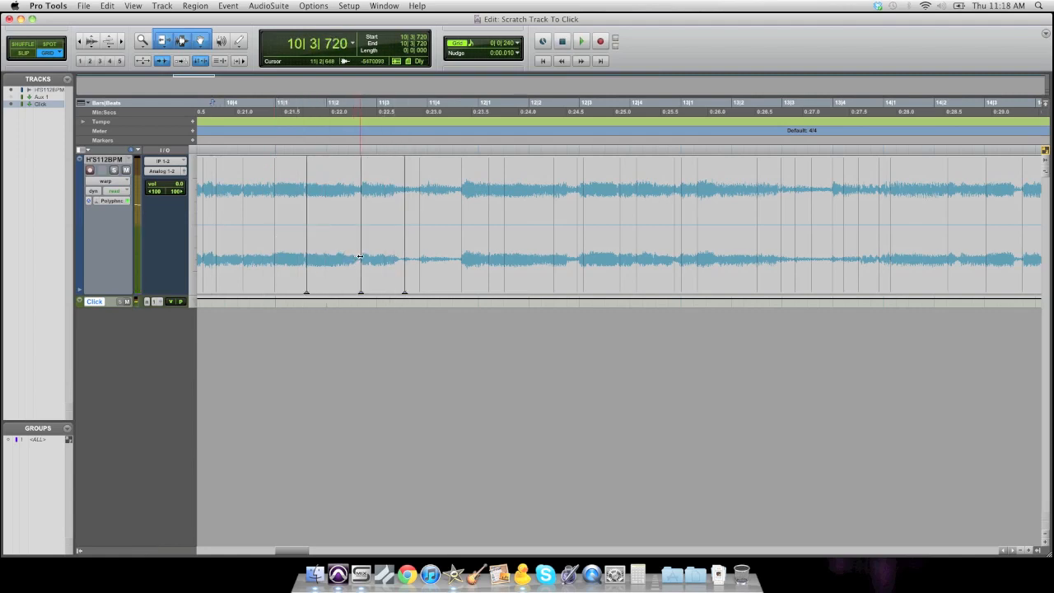
mouse_move(359, 257)
left_mouse_down()
mouse_move(352, 247)
mouse_move(364, 247)
left_mouse_up()
left_click(262, 188)
key("space")
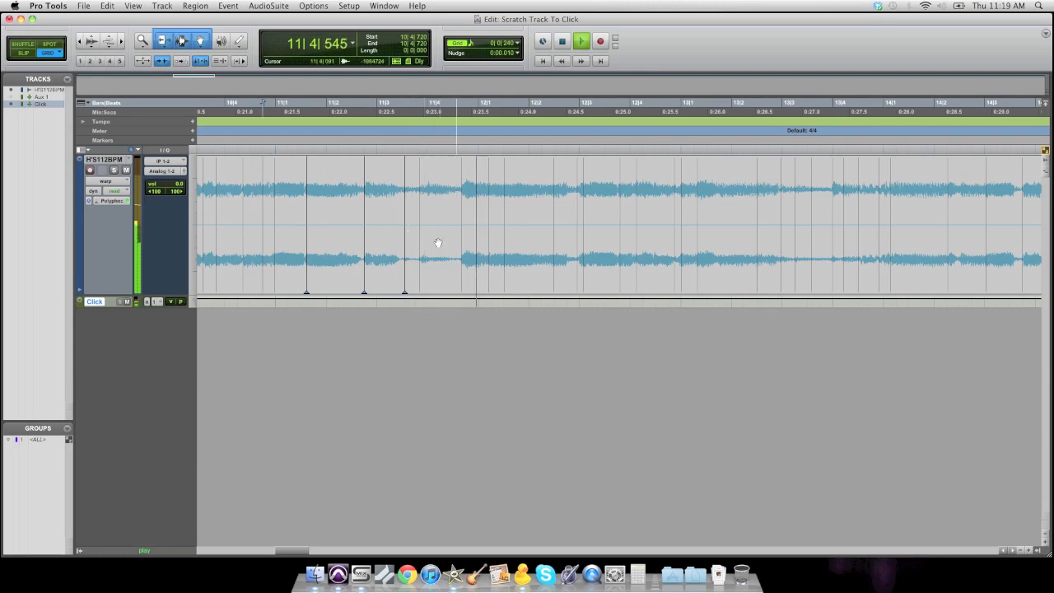
key("space")
- Add warp markers around the beat near 11|4 and play back the passage to check it
left_click_drag(420, 253, 422, 253)
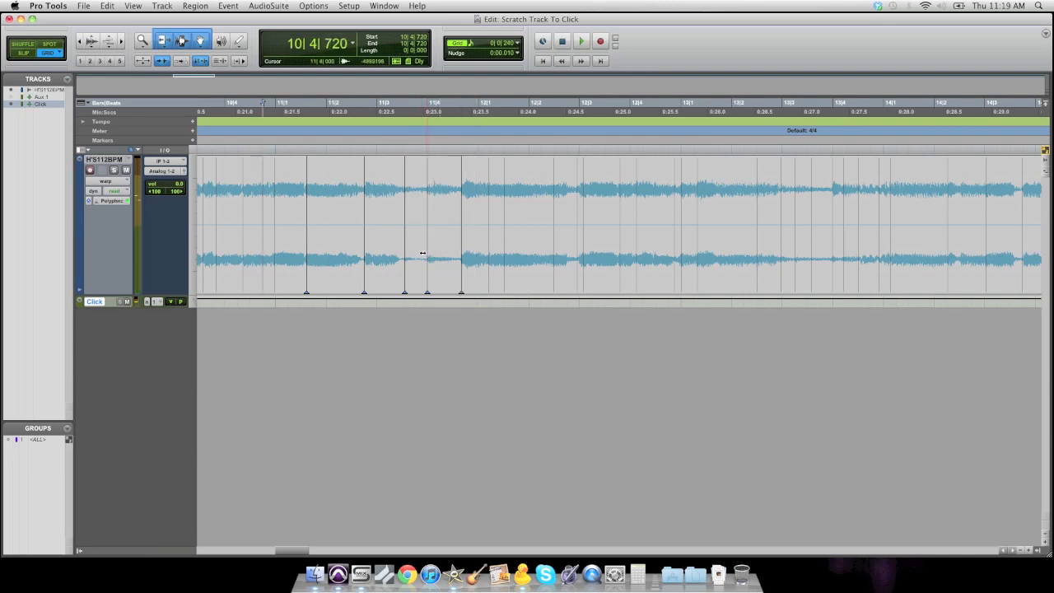
left_click(249, 183)
key("space")
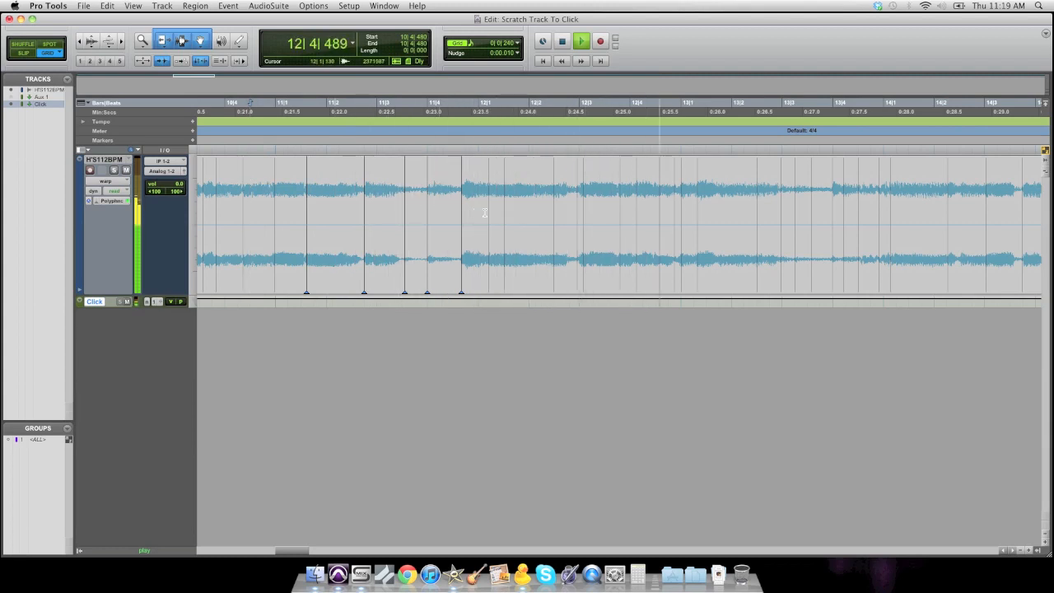
key("space")
- Zoom in on bars 10 to 11 and play back the passage to find the mistimed beat
key("r")
left_click(346, 185)
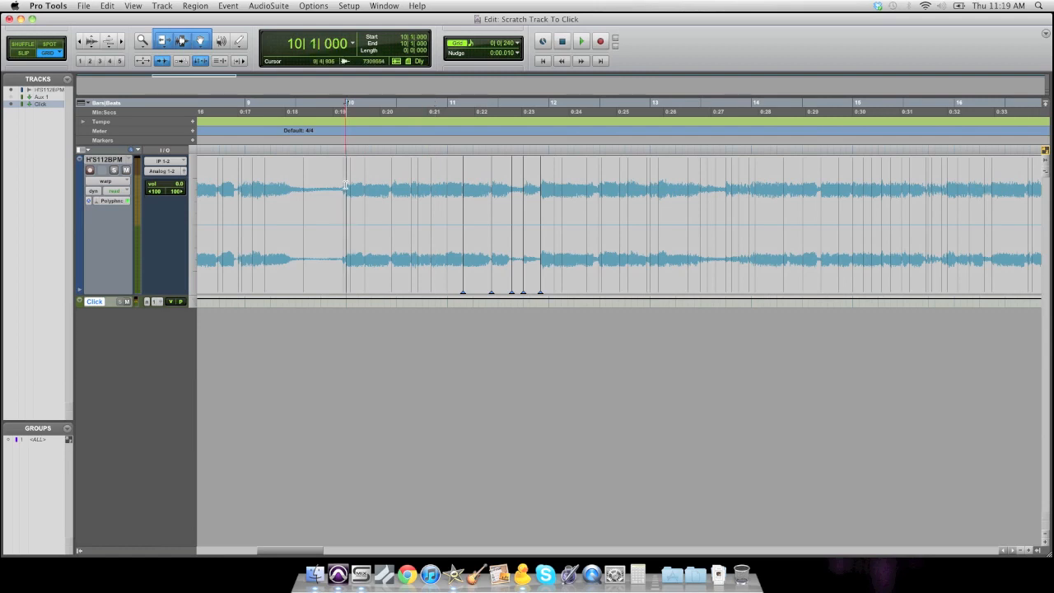
key("space")
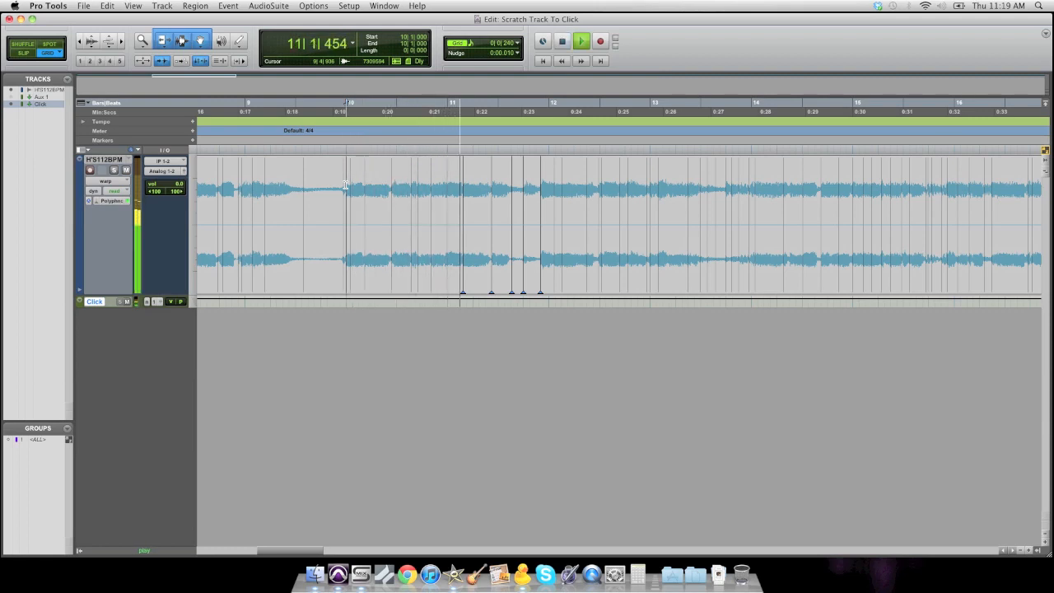
key("space")
left_click(390, 184)
key("super+bracketright")
key("super+bracketright")
key("space")
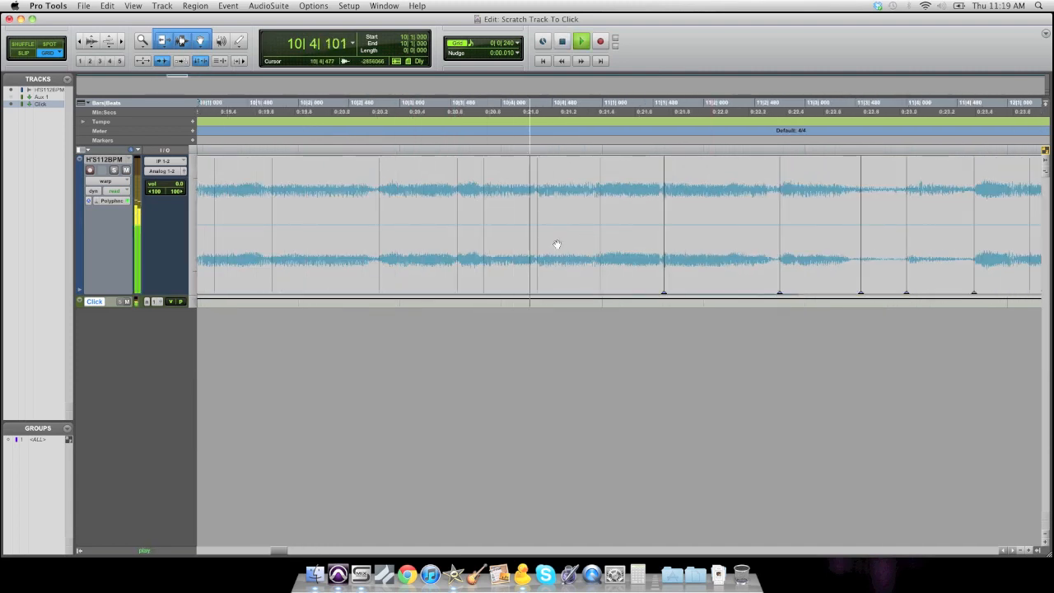
key("space")
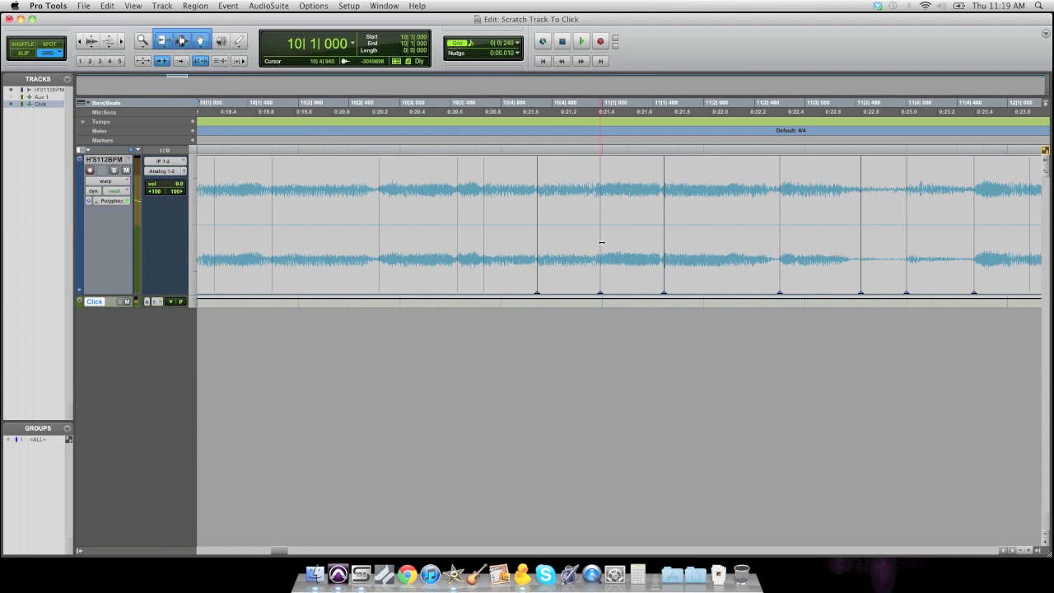
- Add warp markers near 10|3 and 11|1, move the marker near 10|4 onto the grid, and play back
double_click(602, 241)
double_click(484, 242)
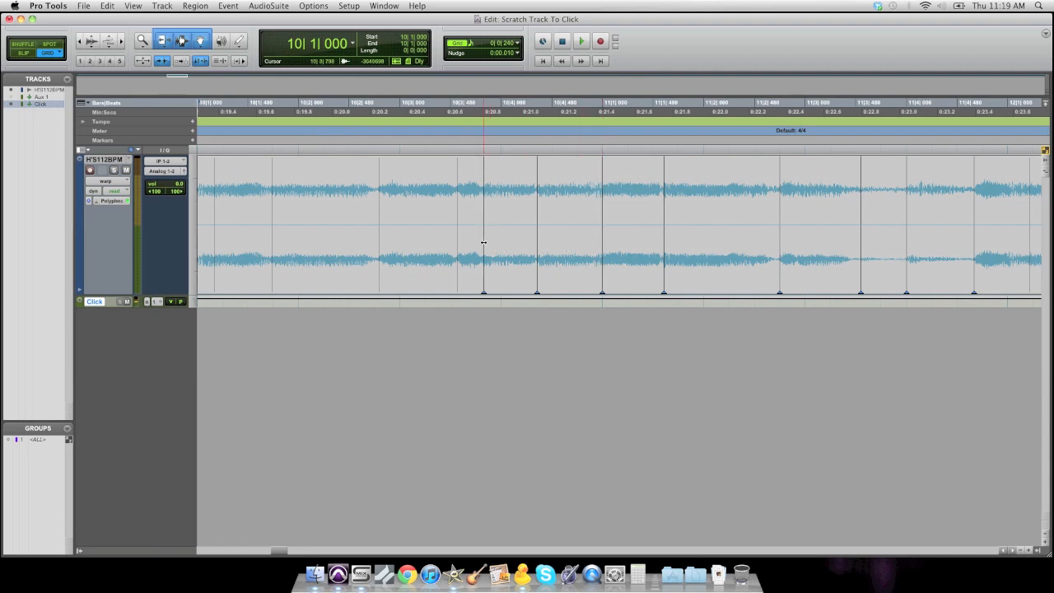
left_click_drag(538, 246, 540, 245)
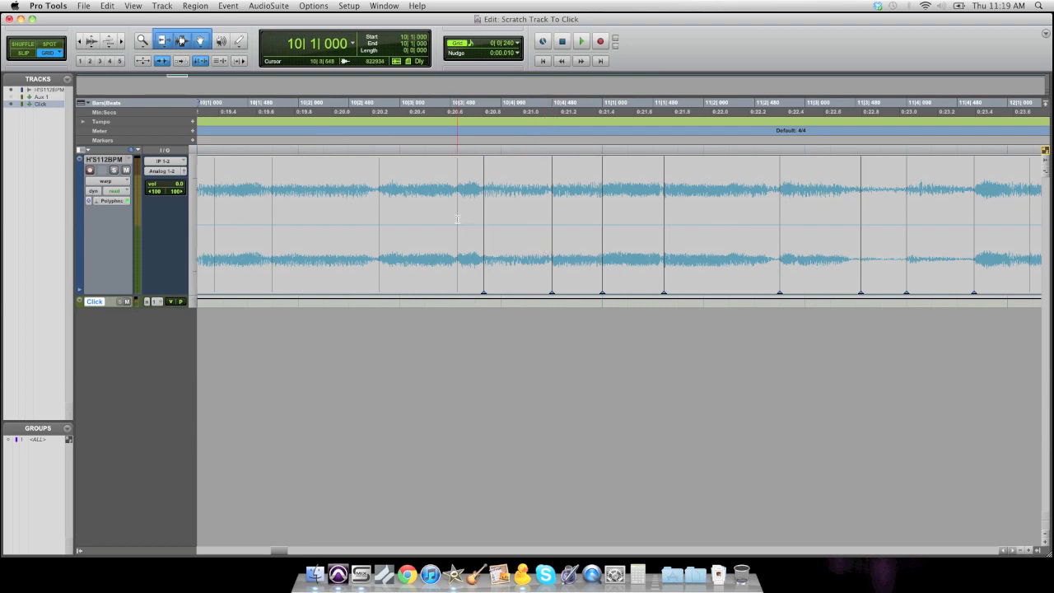
left_click(378, 195)
key("space")
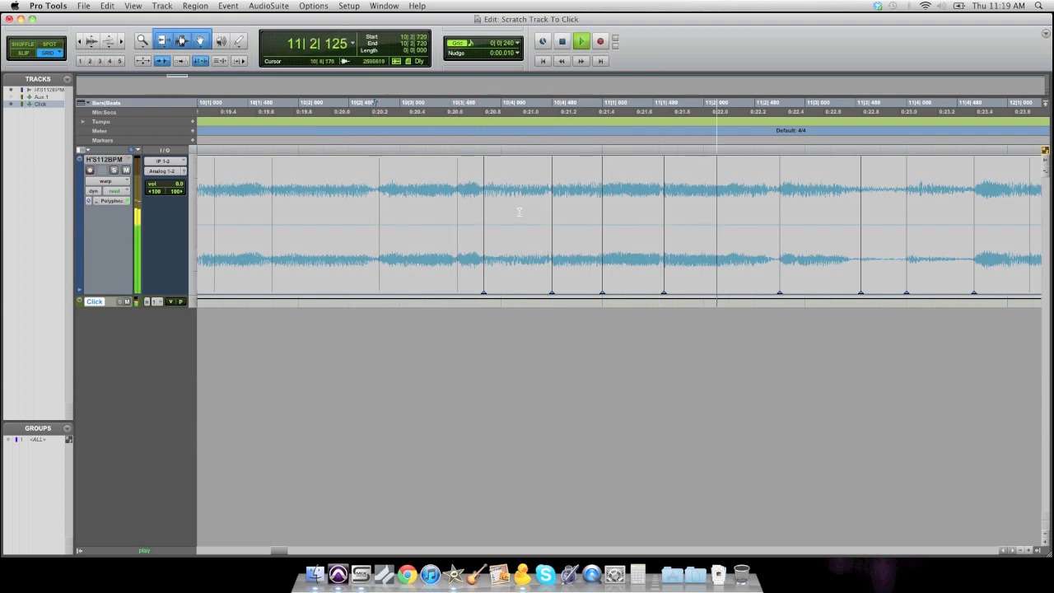
key("r")
key("r")
key("r")
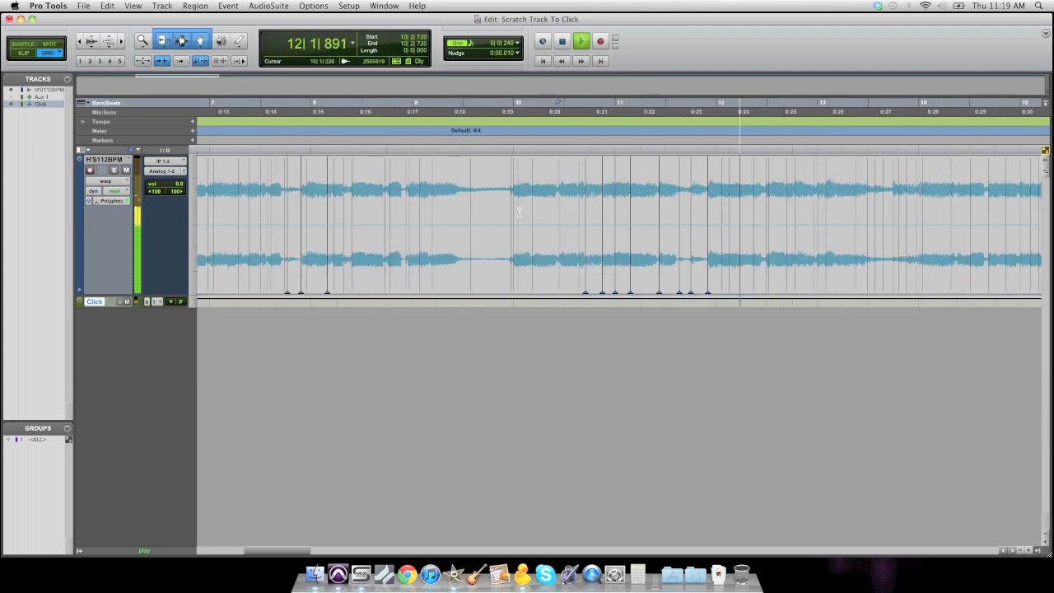
key("space")
- Play back the warped section from bar 9 and scroll through it to review the timing against the click
left_click(422, 191)
key("t")
key("t")
left_click(544, 175)
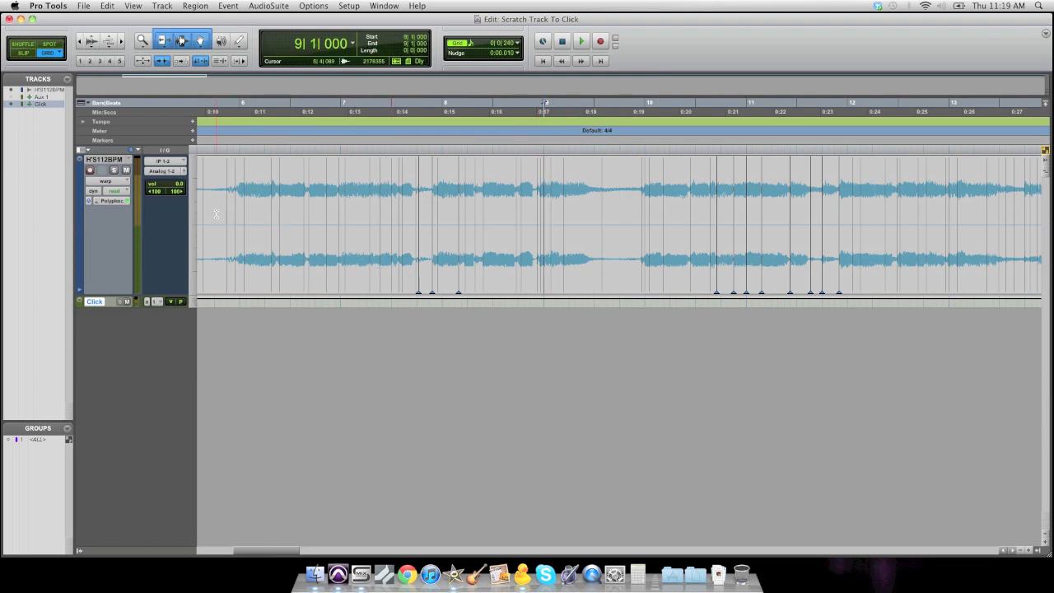
key("space")
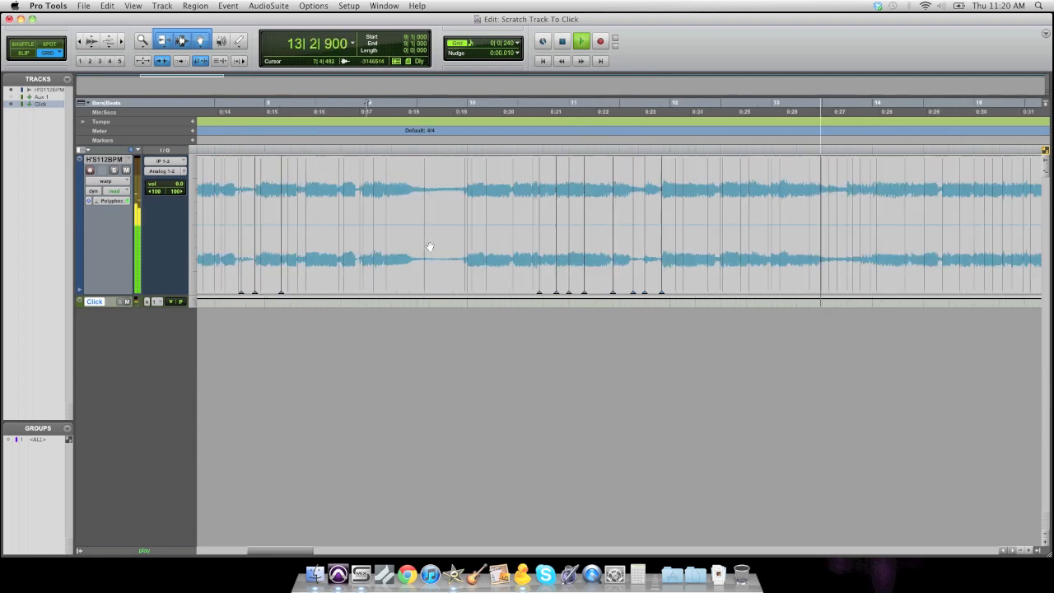
key("space")
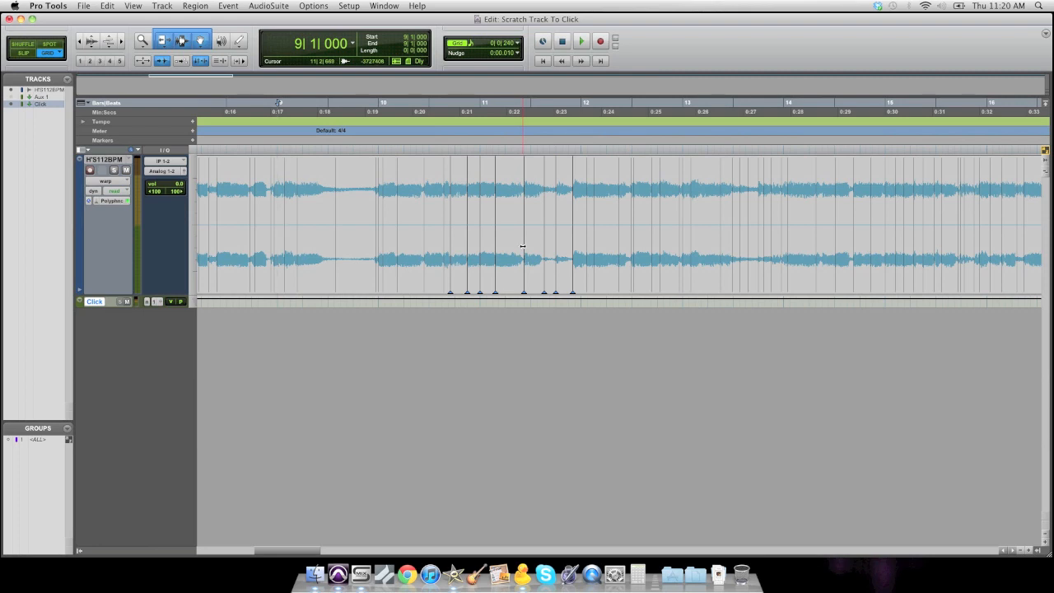
scroll(523, 245, "right", 5)
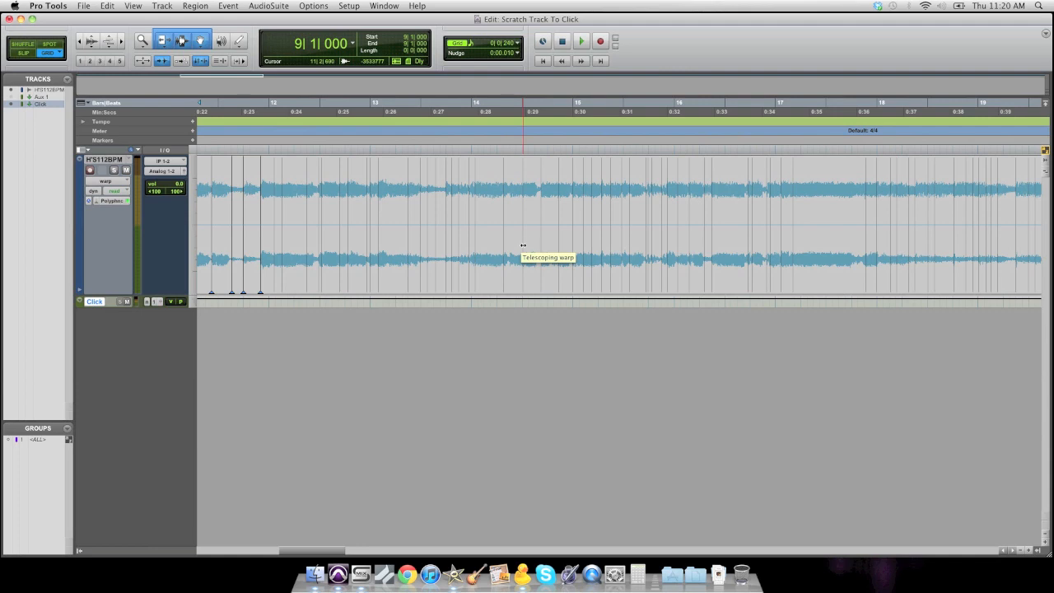
scroll(481, 243, "left", 10)
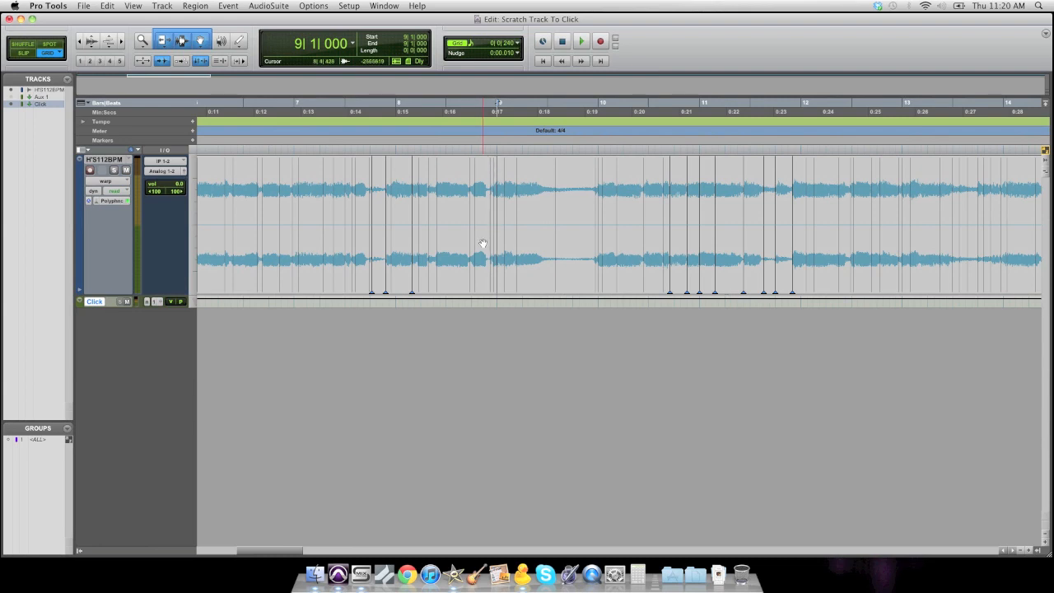
key("r")
key("r")
key("r")
key("r")
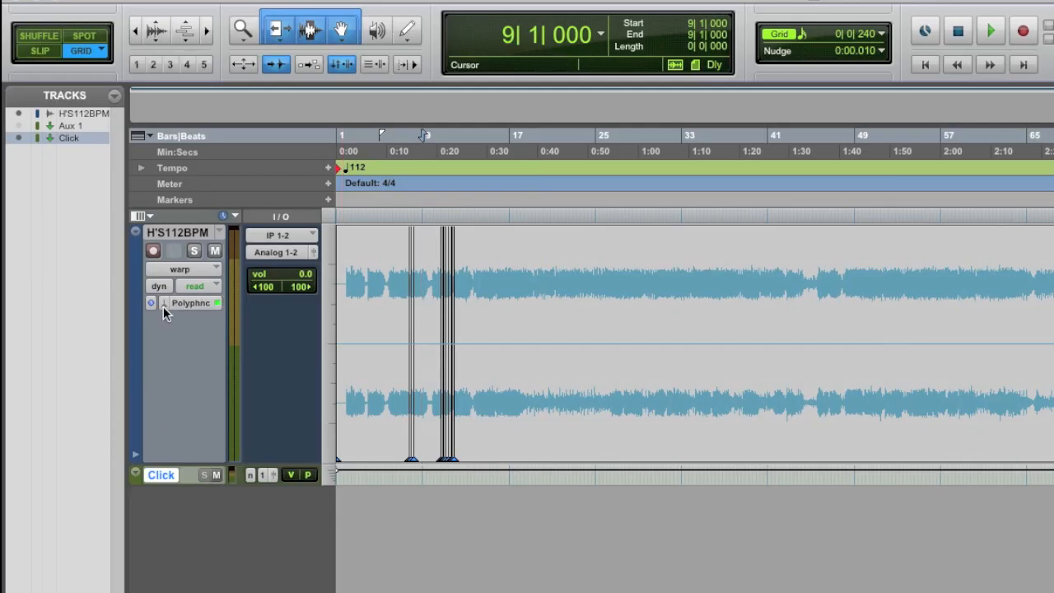
- Disable Elastic Audio on the scratch track and commit the warped audio regions to disk
left_click(163, 307)
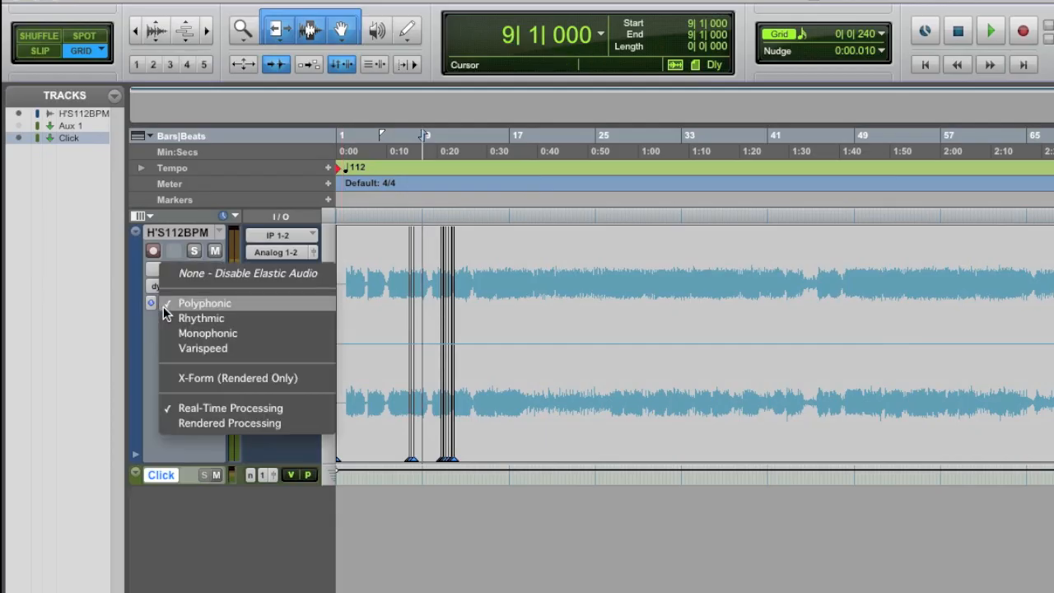
left_click(255, 277)
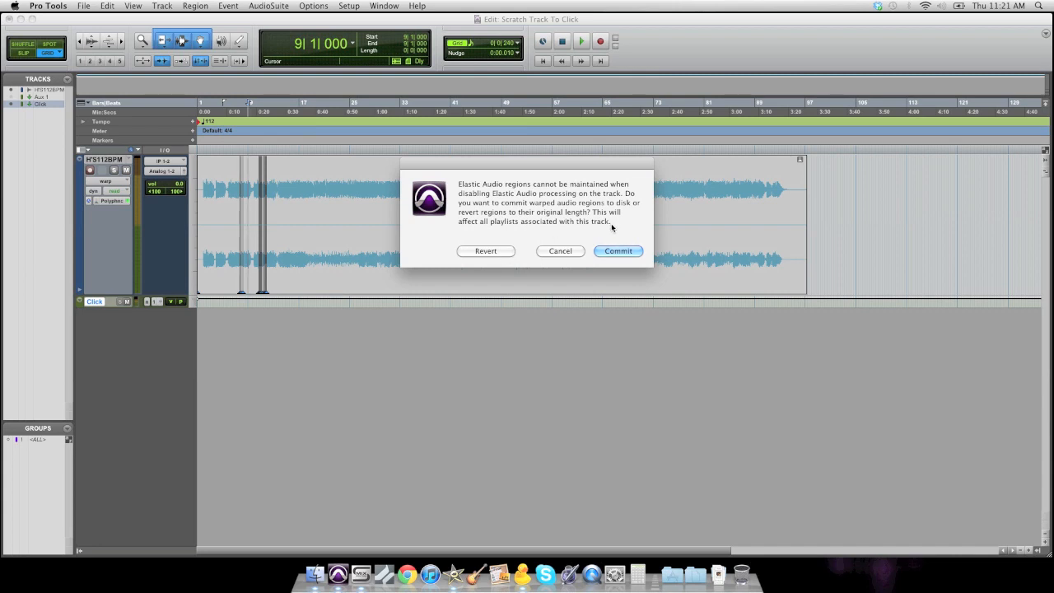
left_click(616, 250)
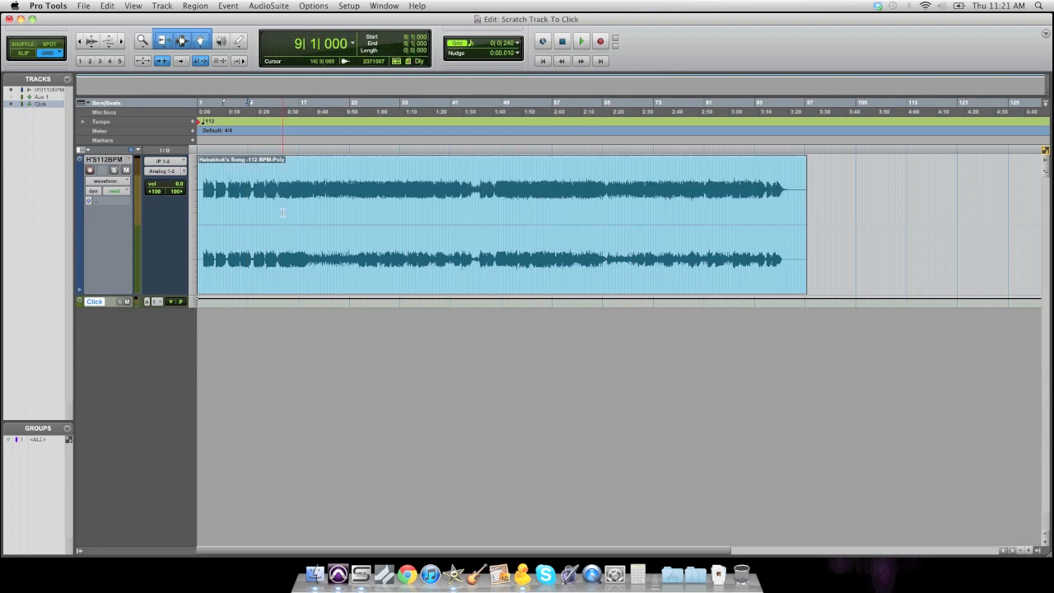
- Play back the committed scratch track around bar 13 to check it against the click
scroll(282, 212, "up", 4)
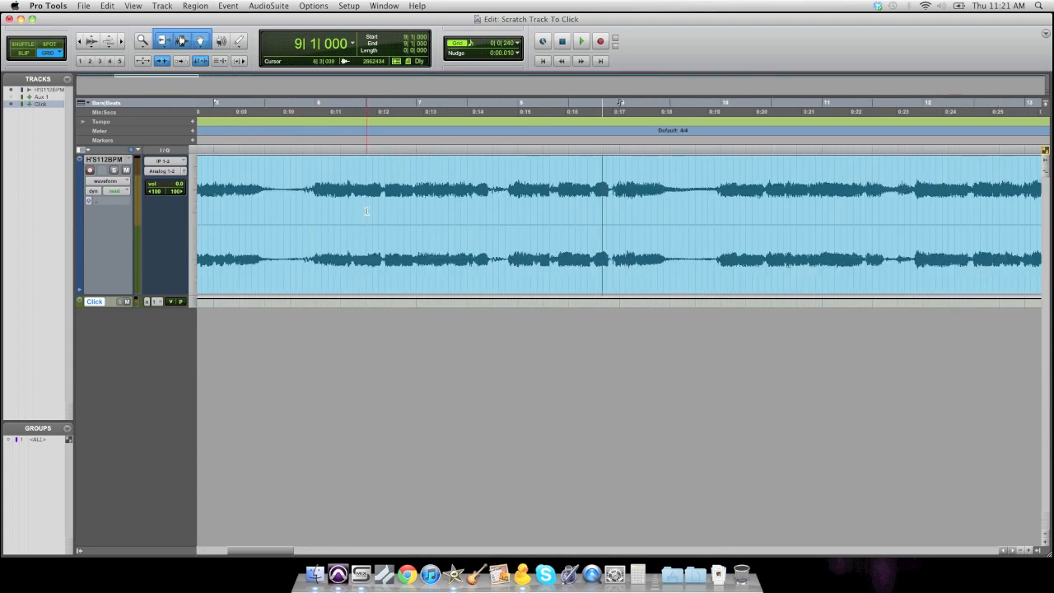
left_click(108, 181)
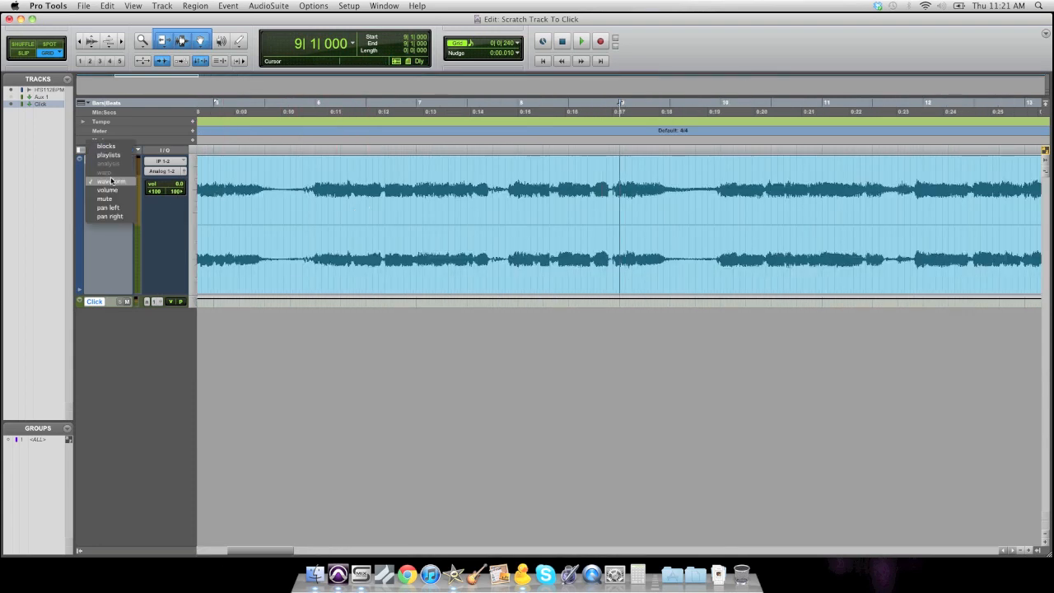
left_click(112, 182)
left_click(697, 183)
key("space")
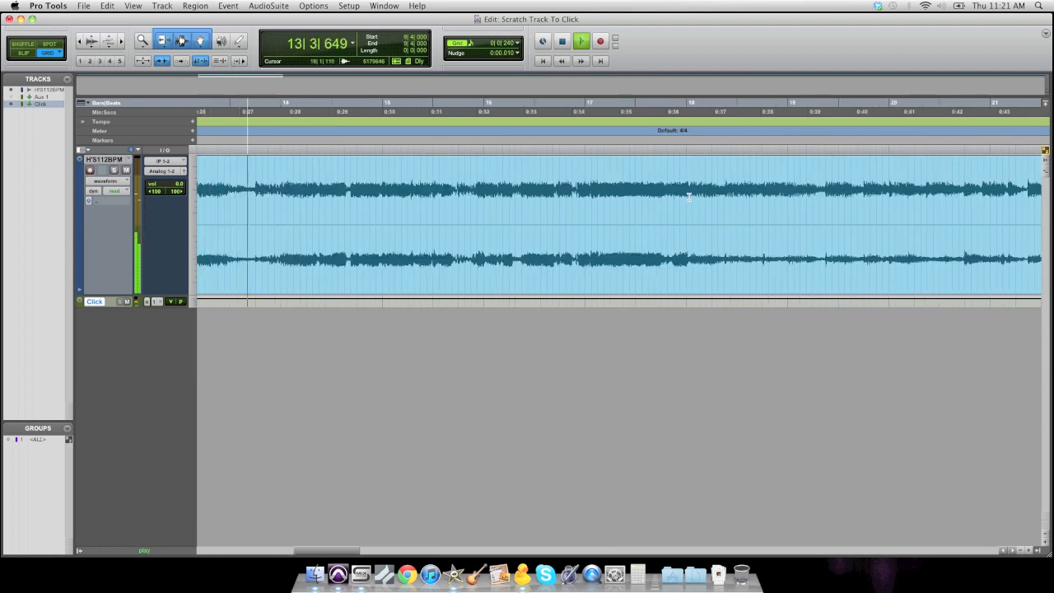
key("space")
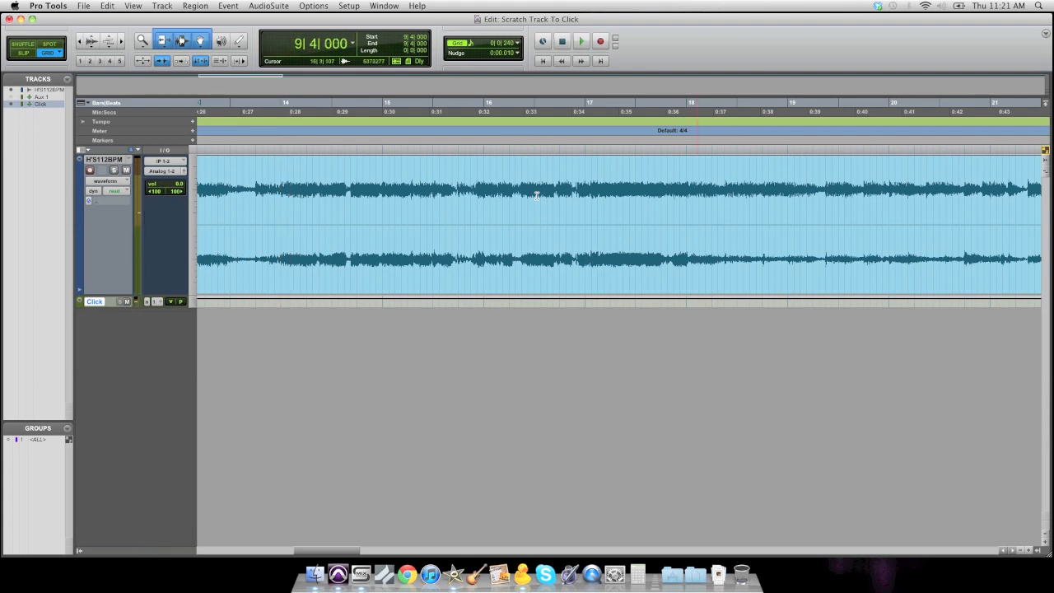